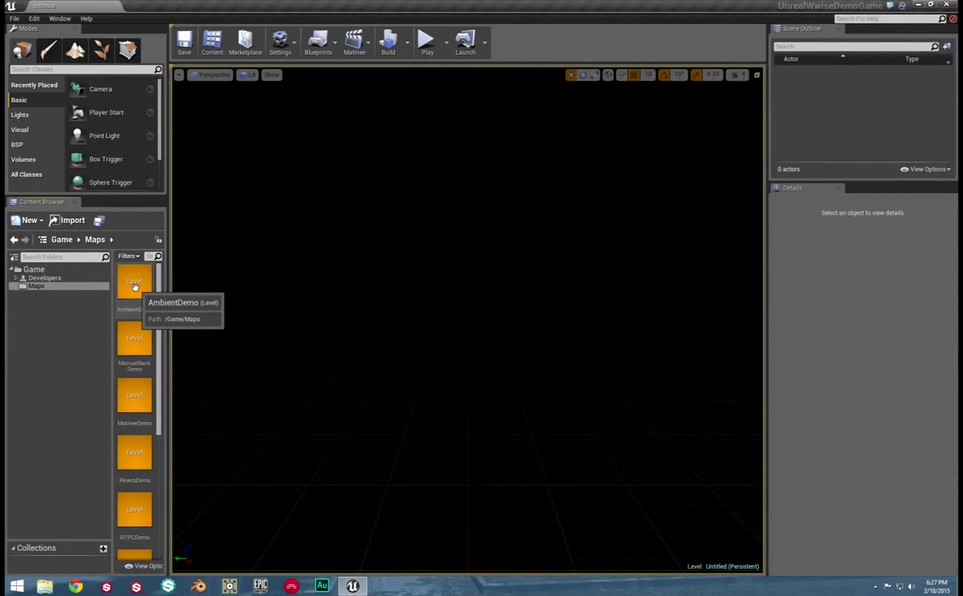
- Open the AmbientDemo level from the Maps folder in Unreal's Content Browser
double_click(135, 286)
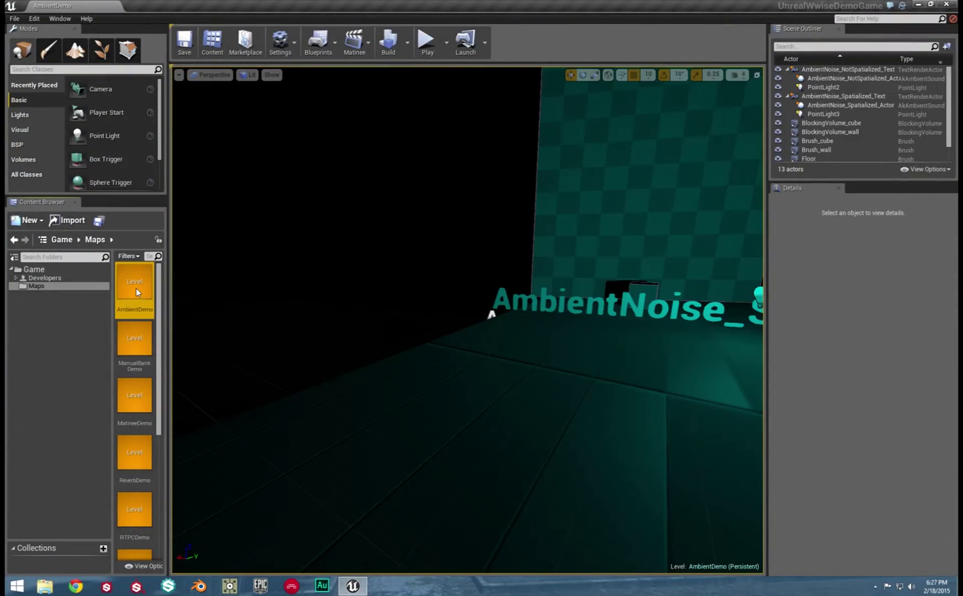
- Turn the editor view toward the spatialized noise text and start playing the level
left_click_drag(452, 311, 524, 325)
left_click_drag(441, 342, 497, 175)
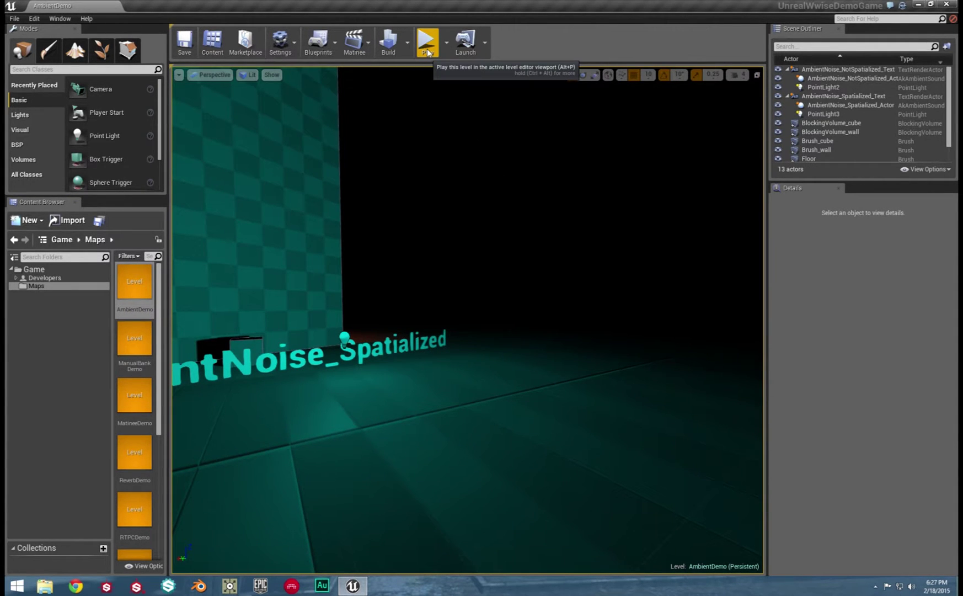
left_click(428, 44)
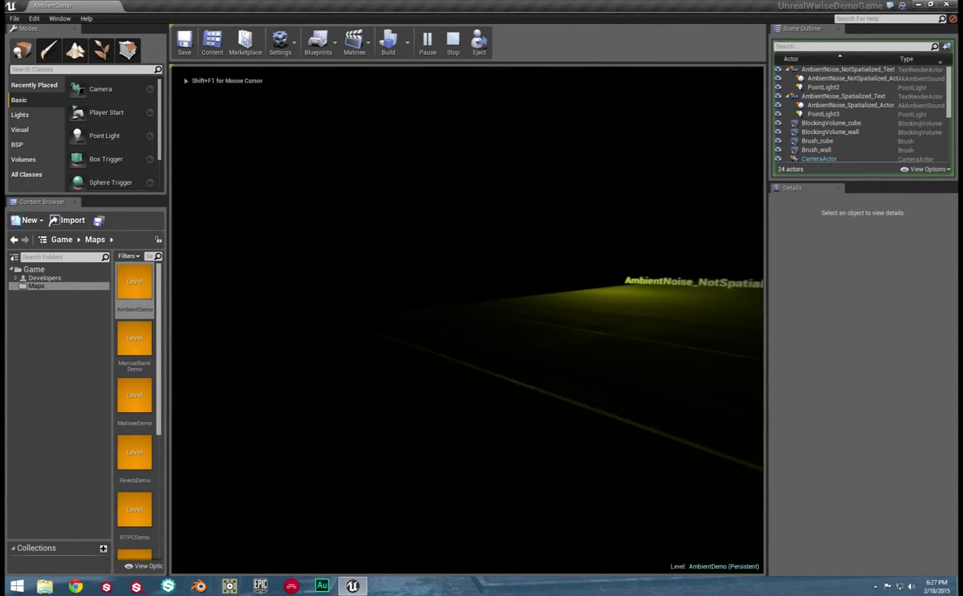
- Walk through the non-spatialized noise area up to the cyan AmbientNoise_Spatialized wall
key("w")
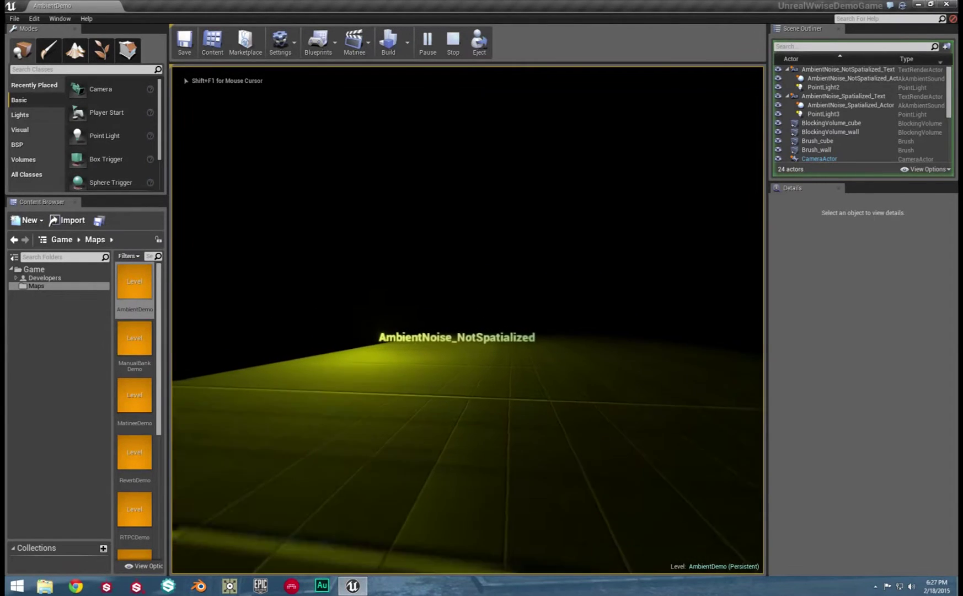
key("w")
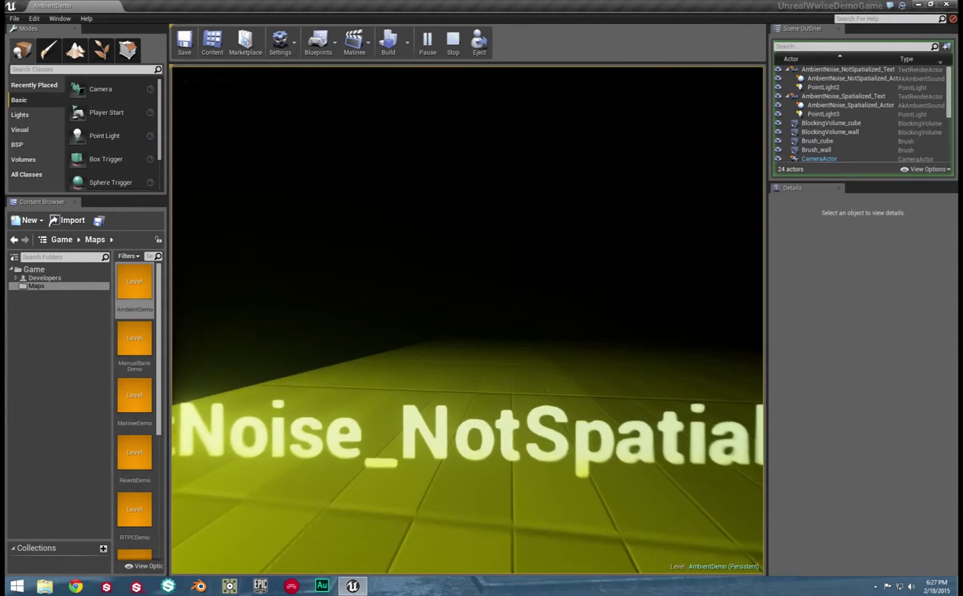
key("w")
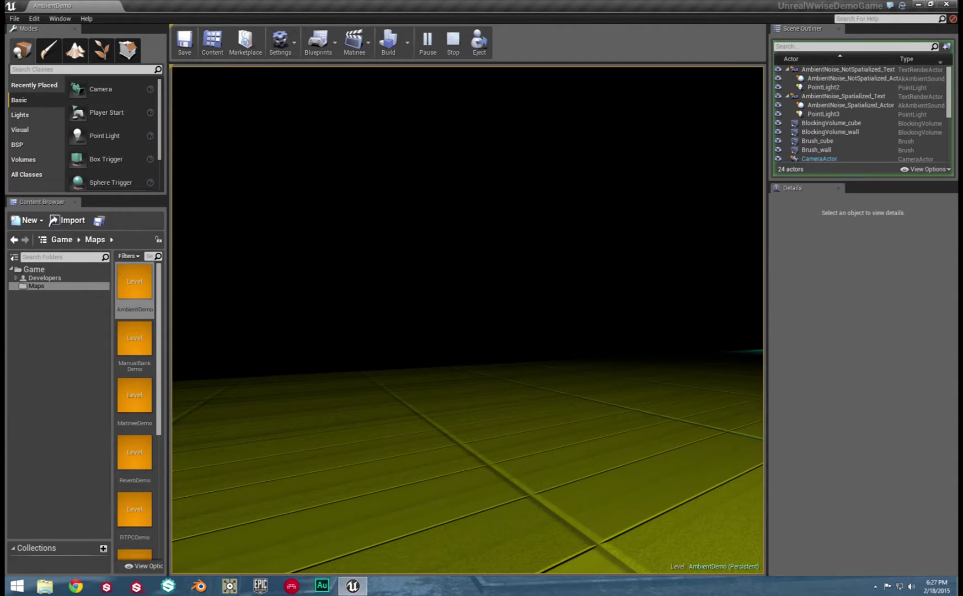
key("w")
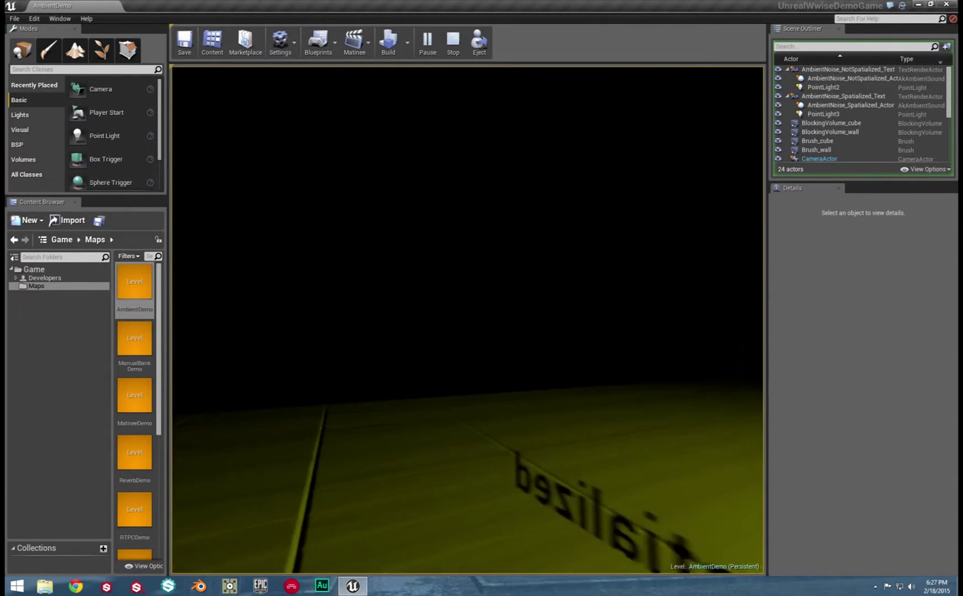
key("w")
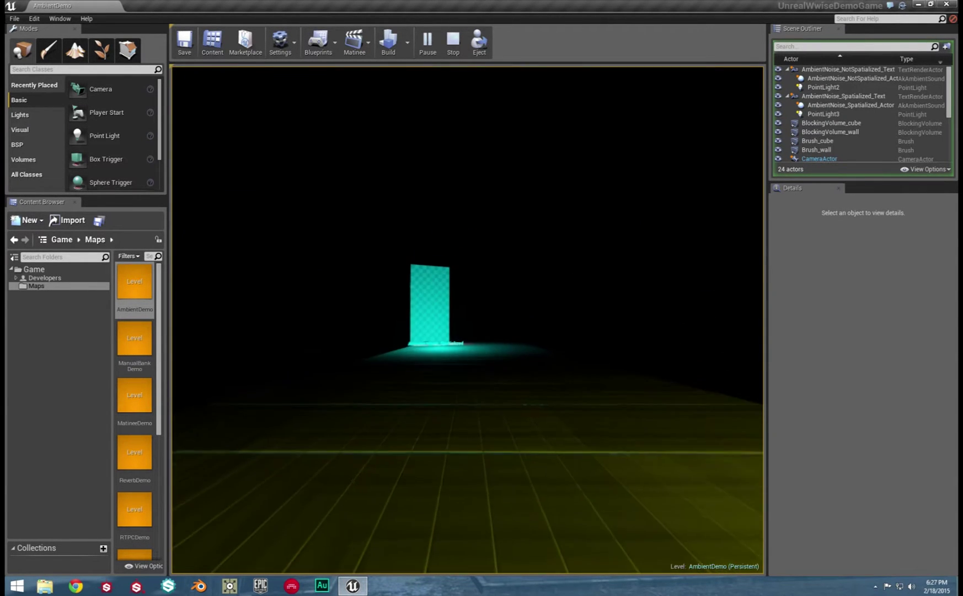
key("w")
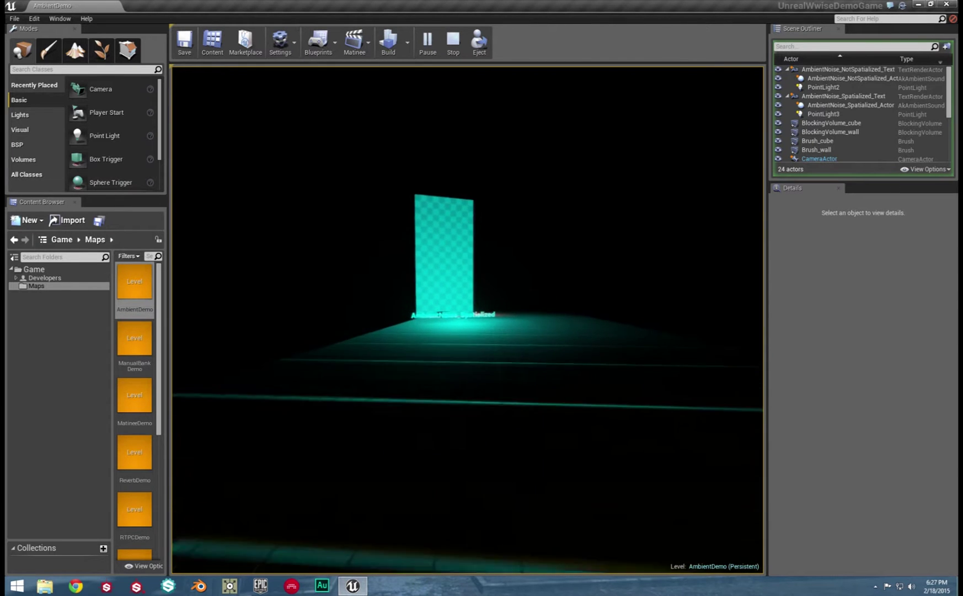
key("w")
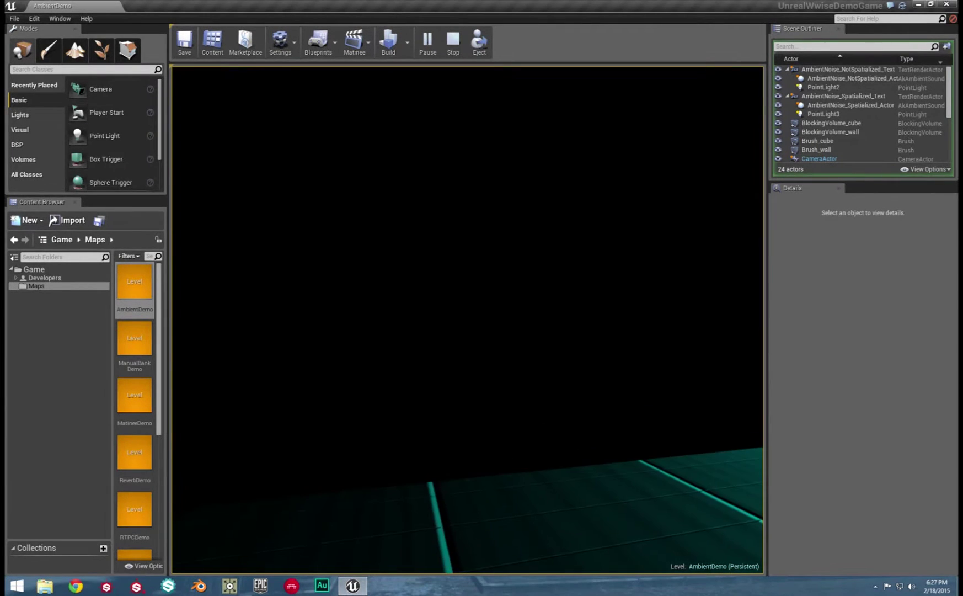
key("w")
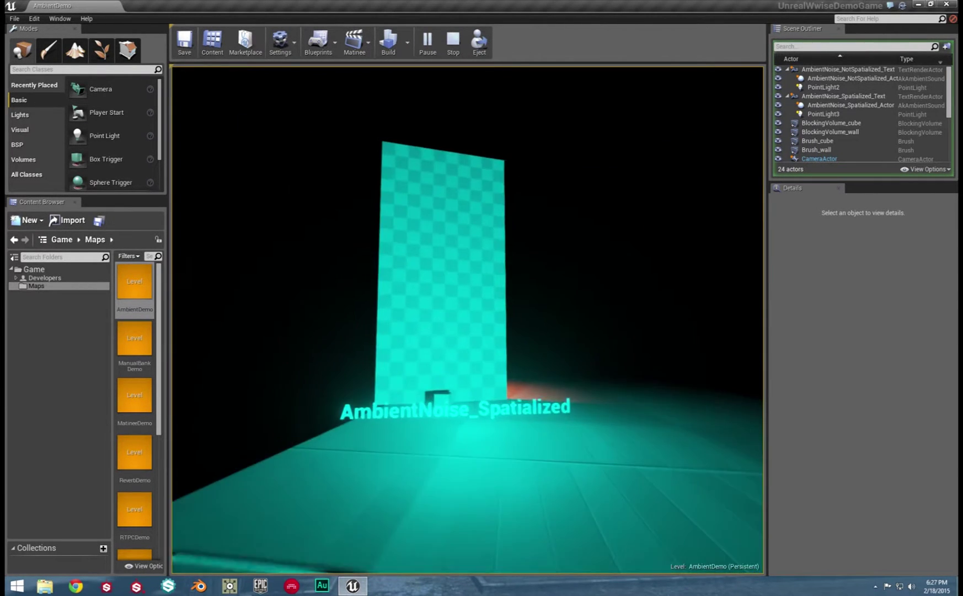
- Circle past the cyan and orange walls, then back away from the spatialized wall
key("w")
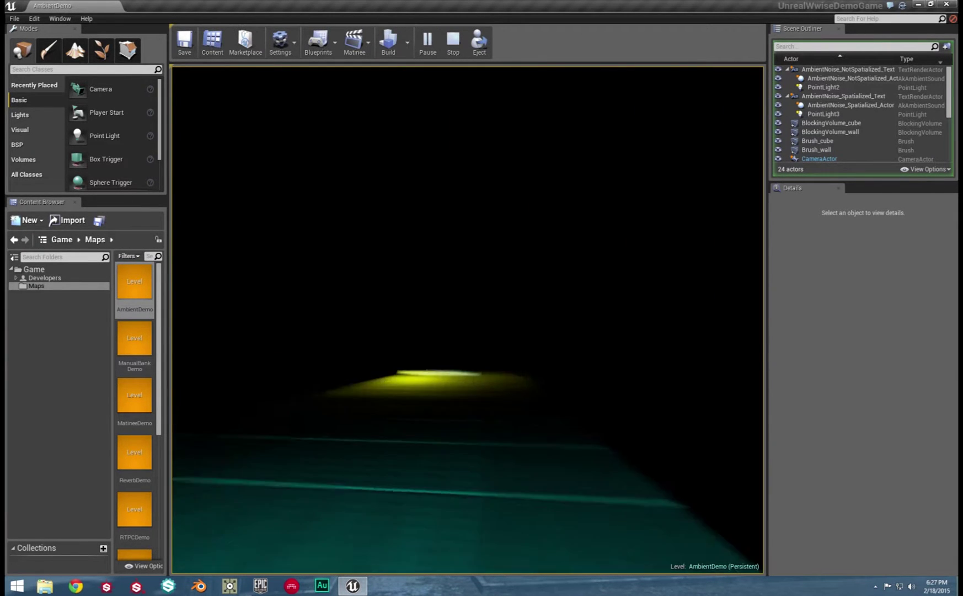
key("w")
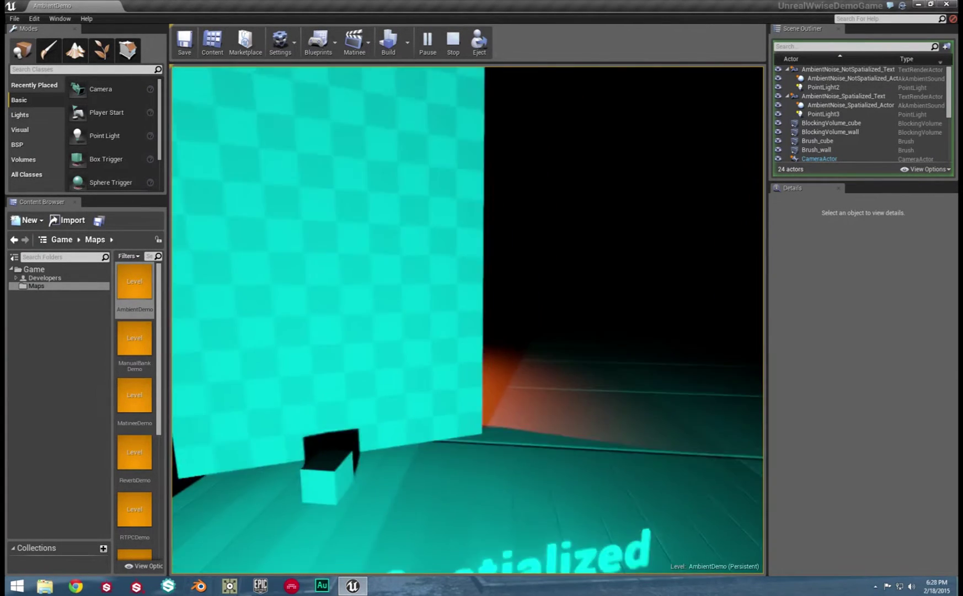
key("w")
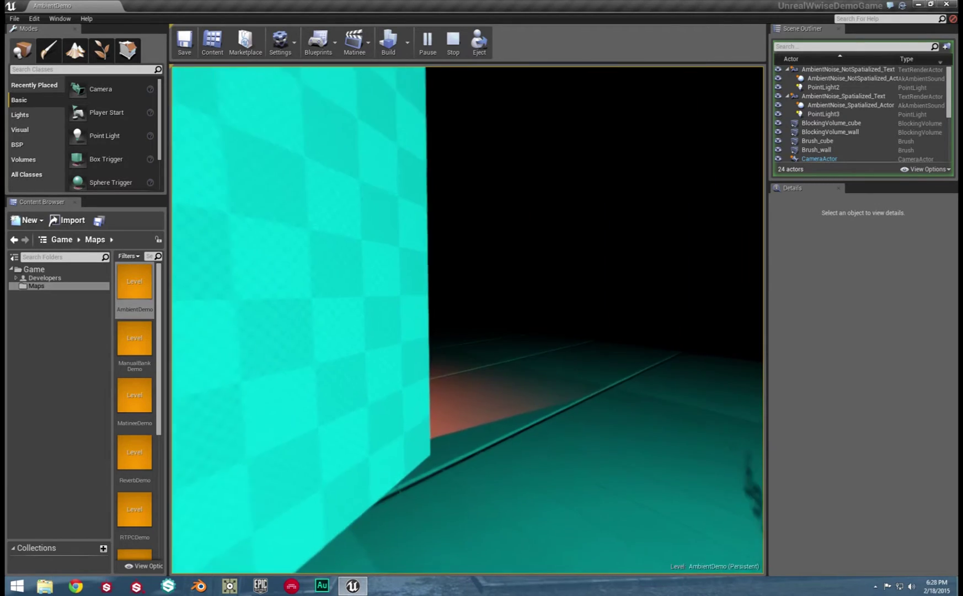
key("w")
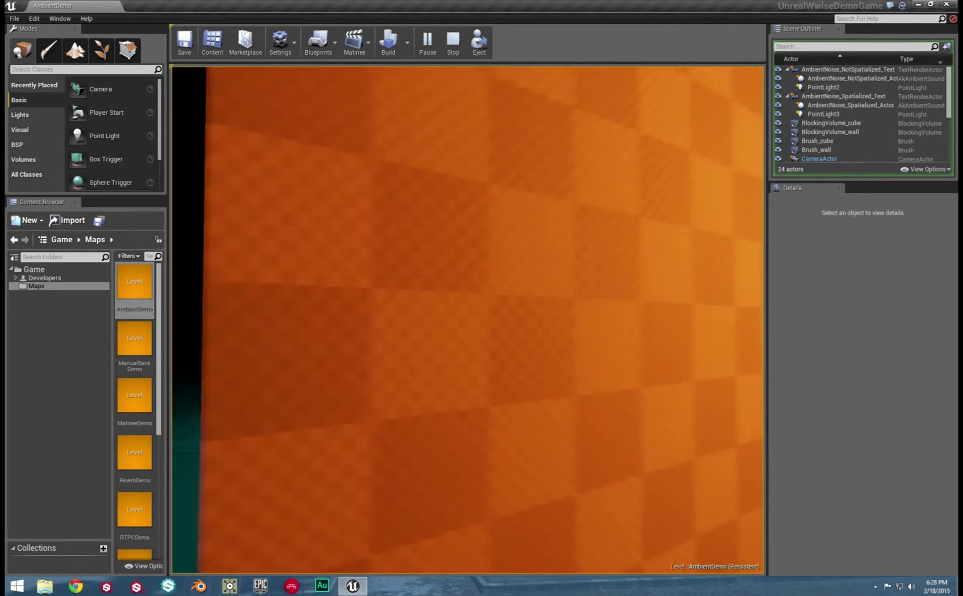
key("w")
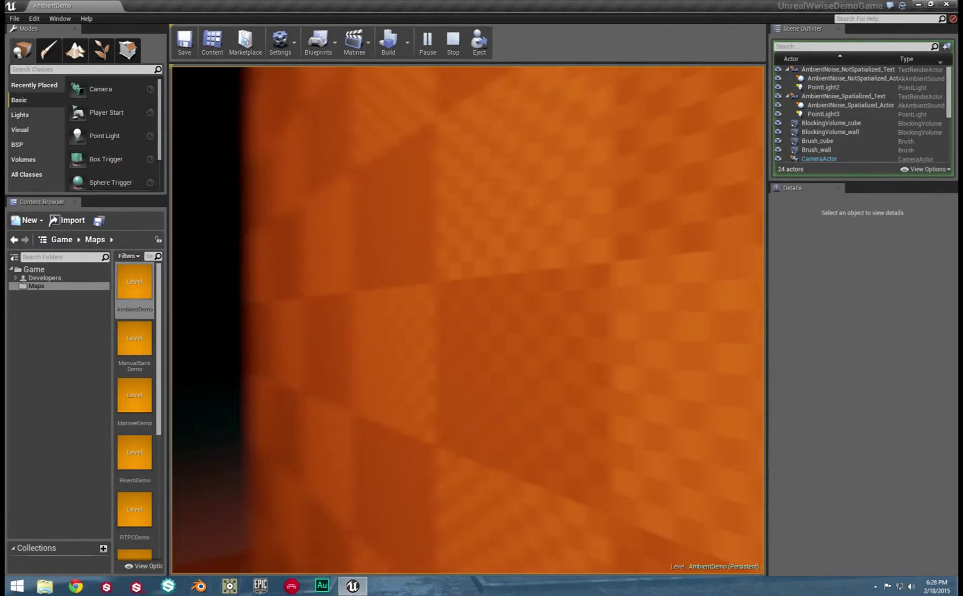
key("w")
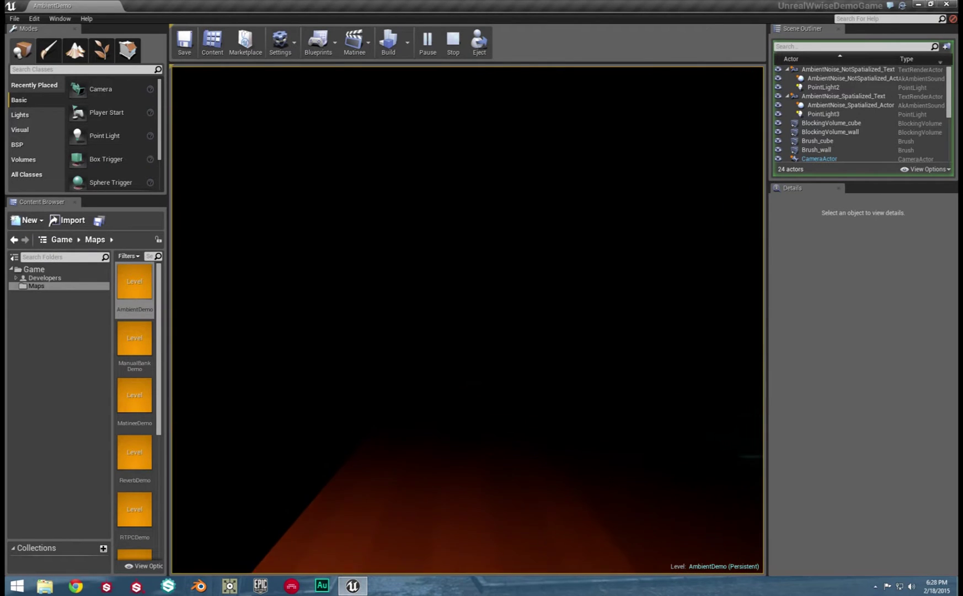
key("w")
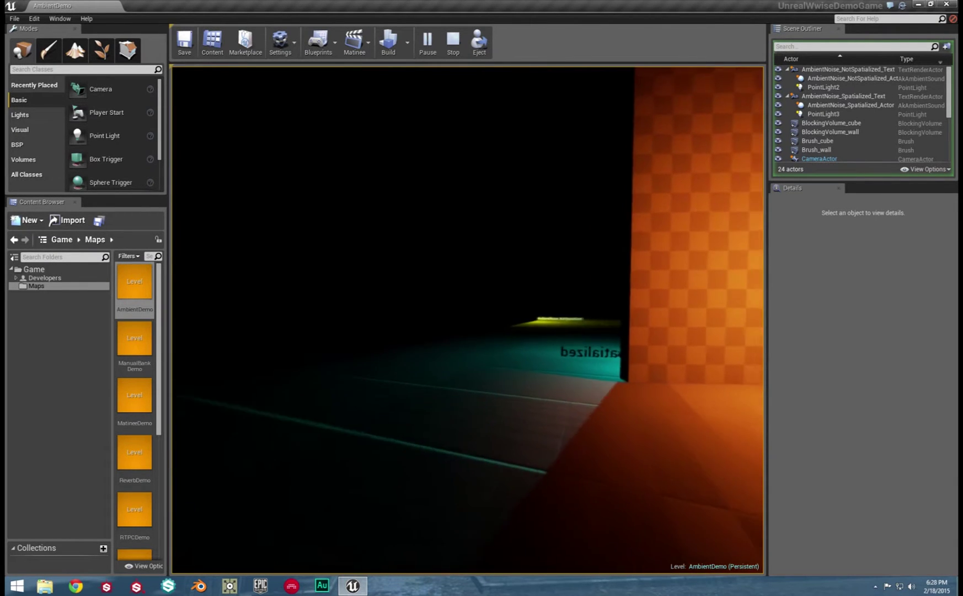
key("w")
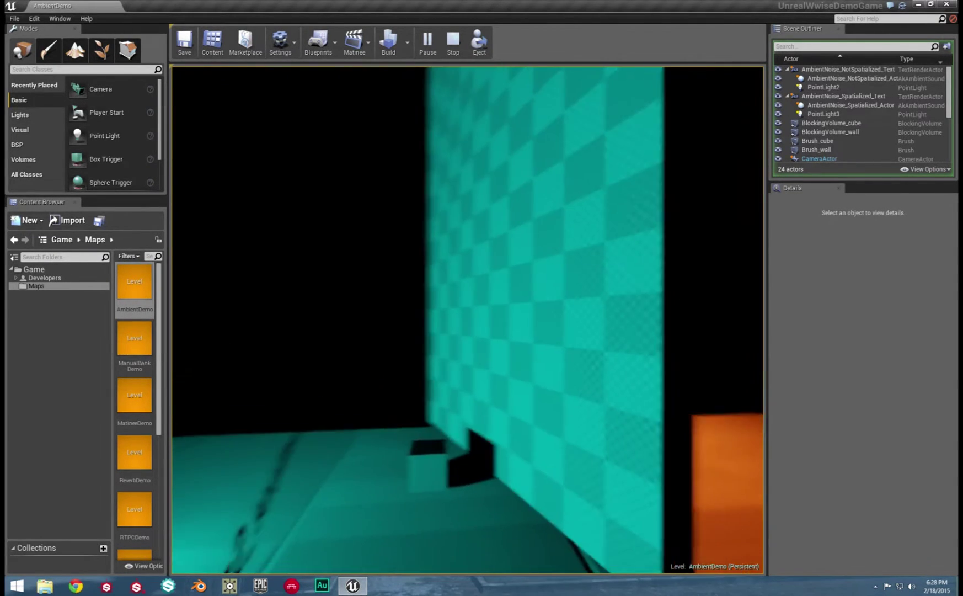
key("s")
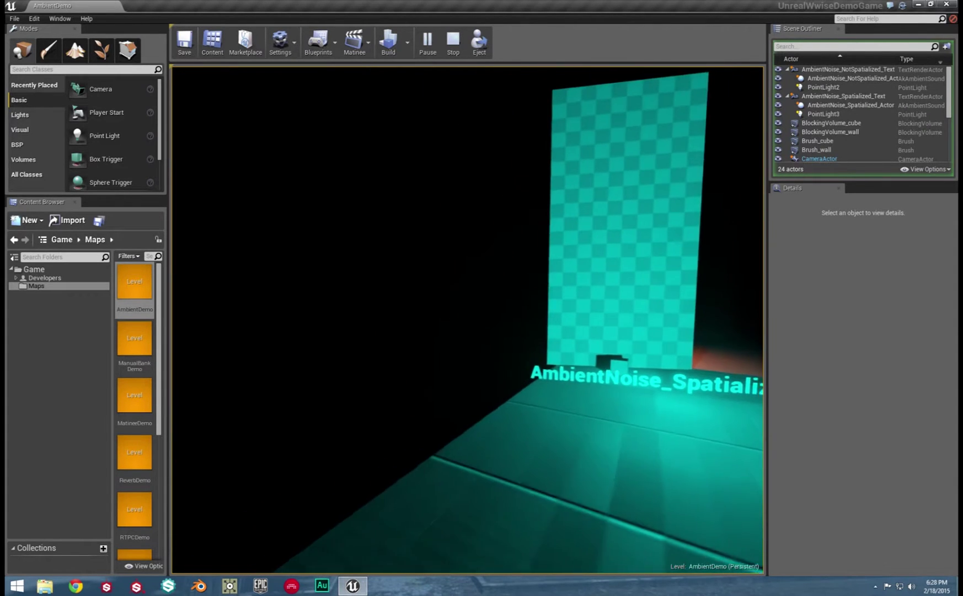
key("s")
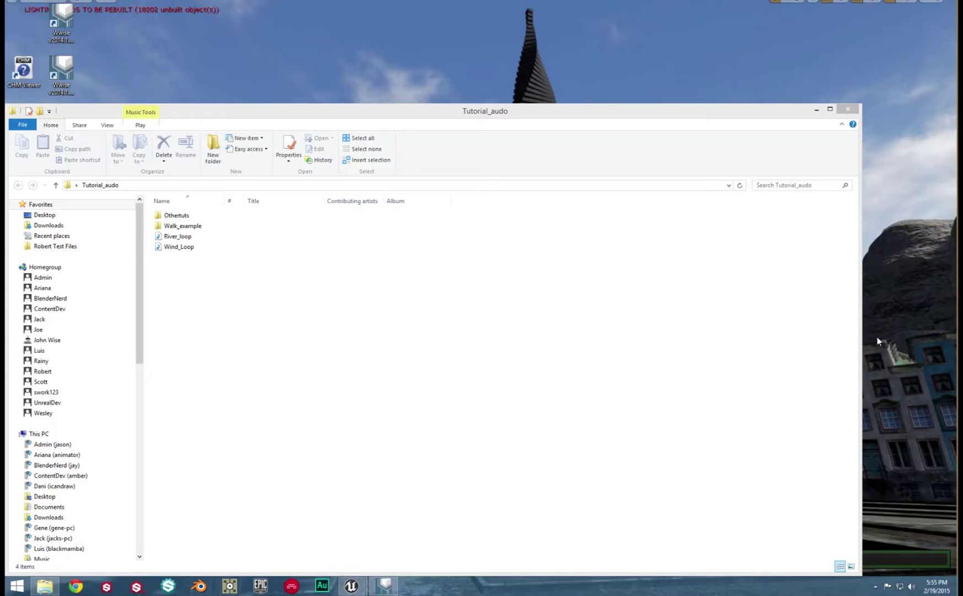
- Play back River_loop and then Wind_Loop in the media player, then switch to Wwise
double_click(177, 236)
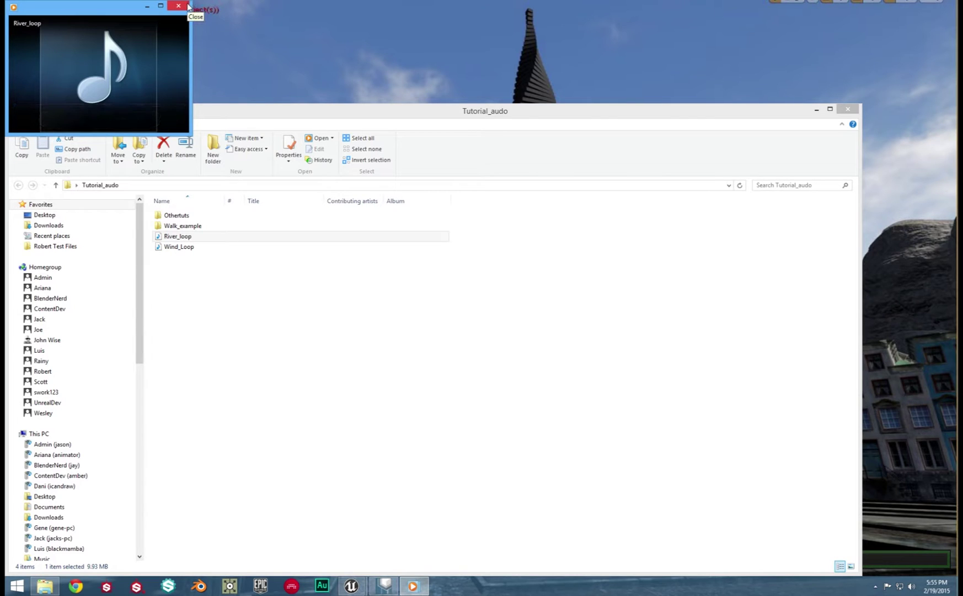
left_click(178, 6)
double_click(188, 248)
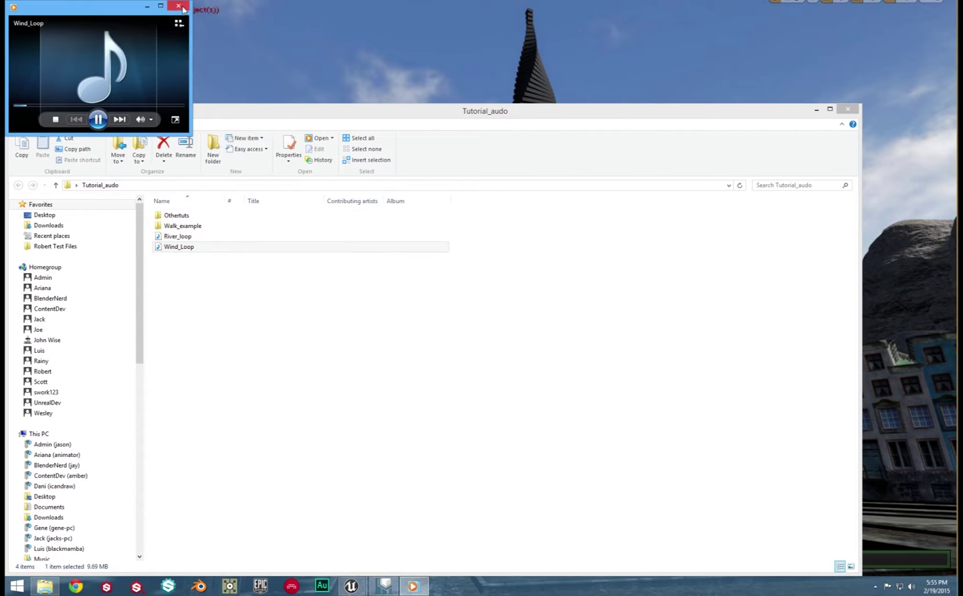
left_click(179, 6)
left_click(387, 566)
- Import River_loop and Wind_Loop from Explorer into the Actor-Mixer Default Work Unit
left_click_drag(225, 16, 463, 17)
left_click(172, 248)
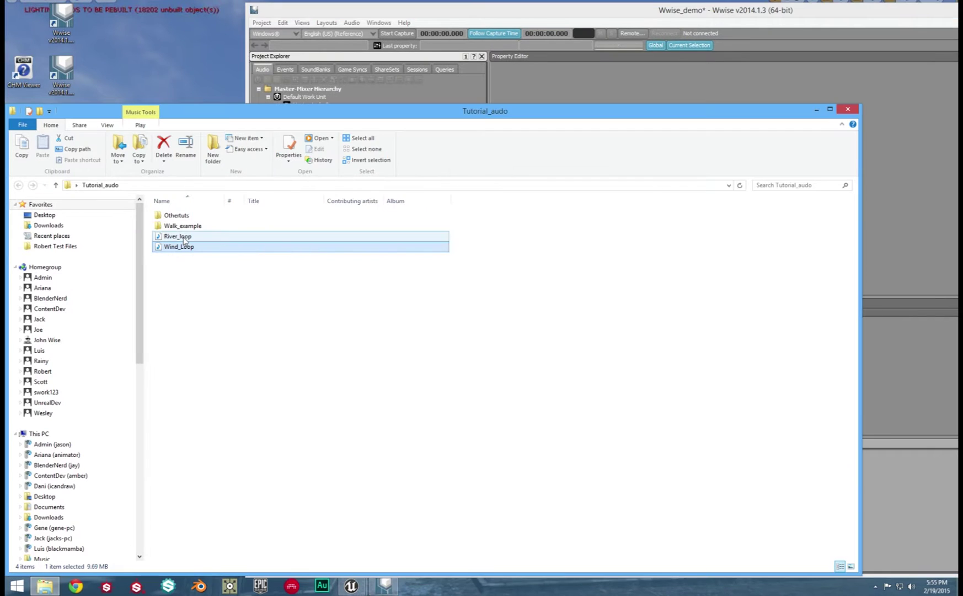
left_click_drag(275, 116, 273, 271)
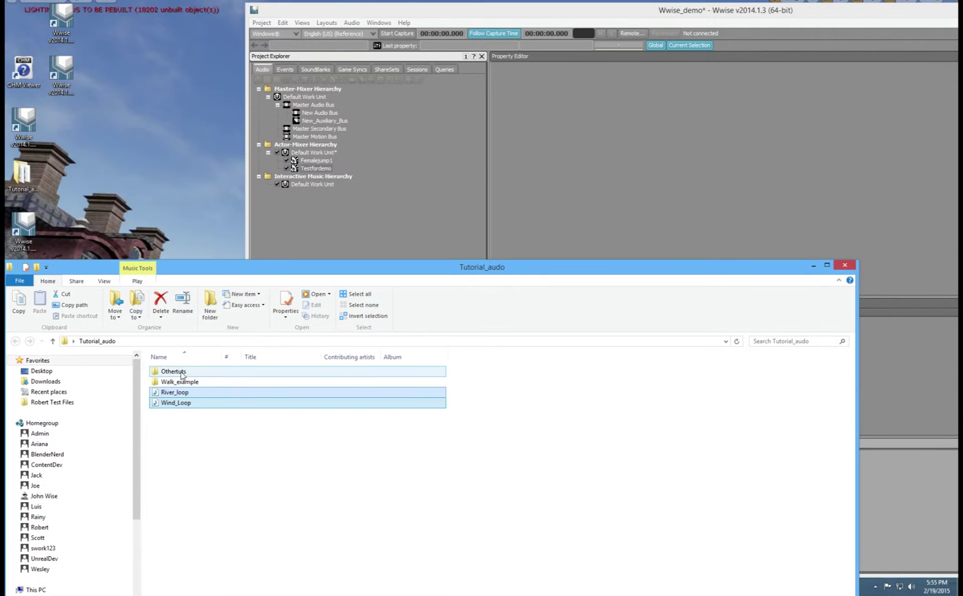
left_click_drag(181, 400, 327, 156)
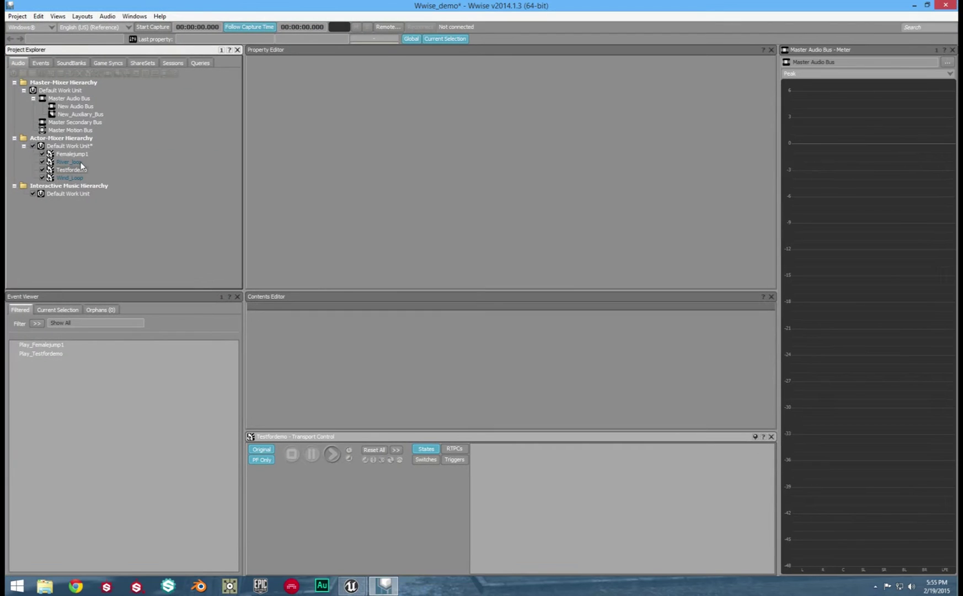
- Preview River_loop, set it to loop infinitely, and switch its positioning to 3D
left_click(70, 162)
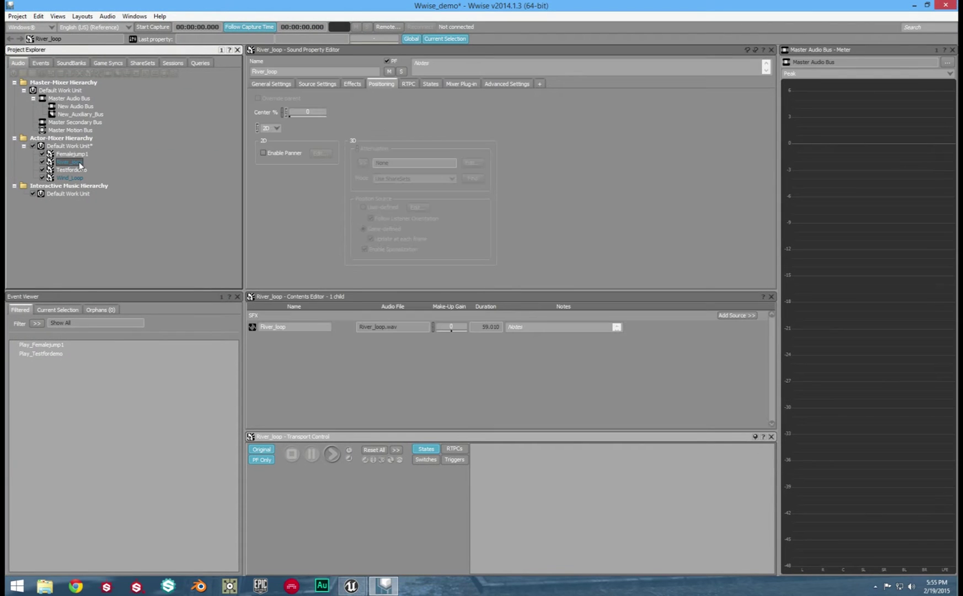
left_click(267, 86)
left_click(332, 454)
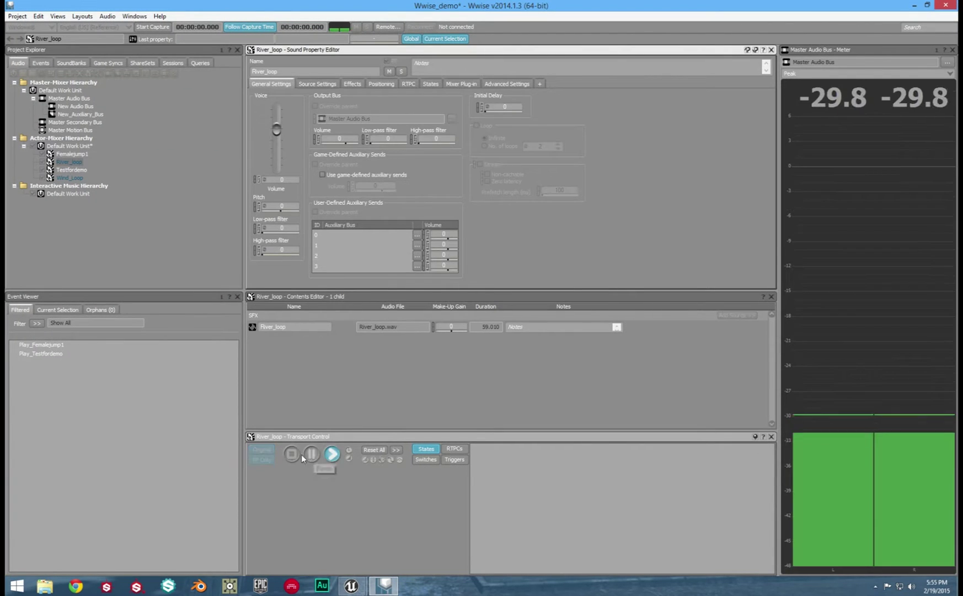
left_click(291, 453)
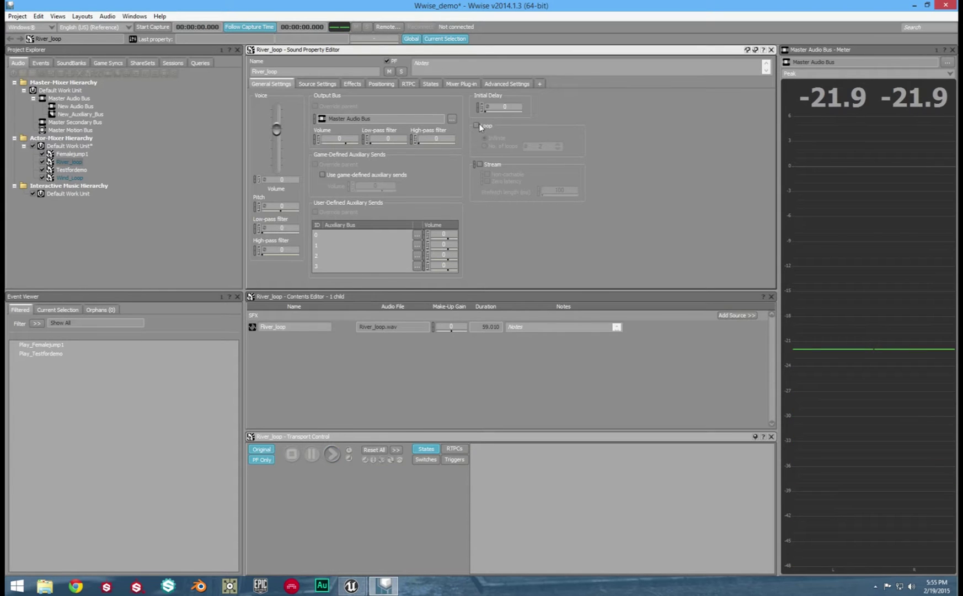
left_click(477, 126)
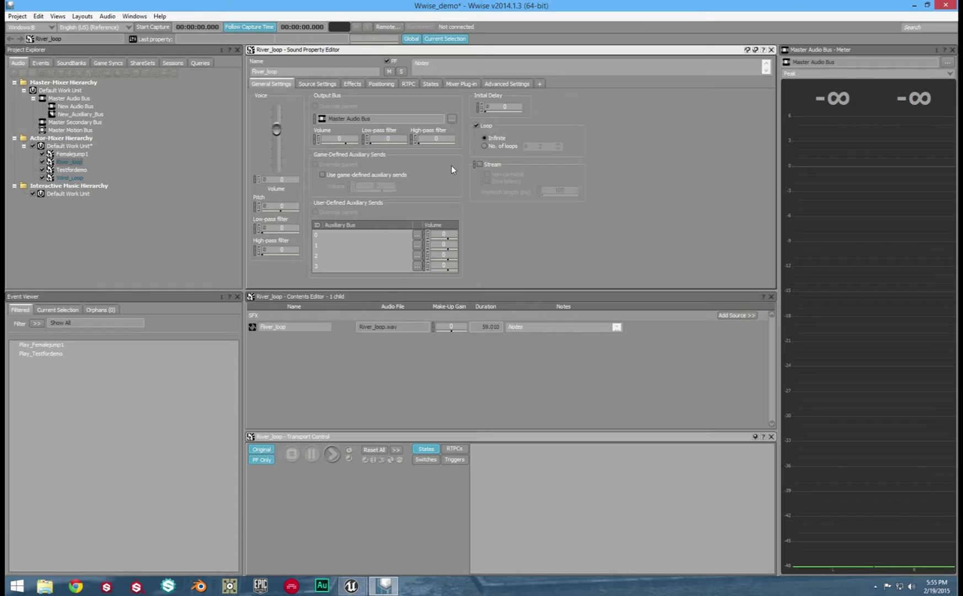
left_click(383, 84)
left_click(269, 145)
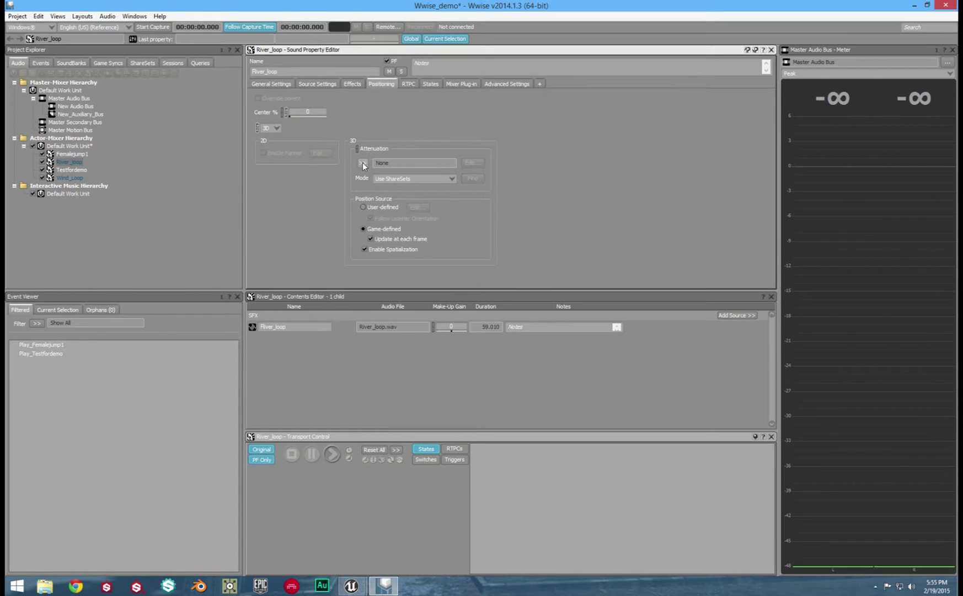
- Create a new attenuation named River_att for River_loop and open it in the Attenuation Editor
left_click(362, 164)
left_click(392, 180)
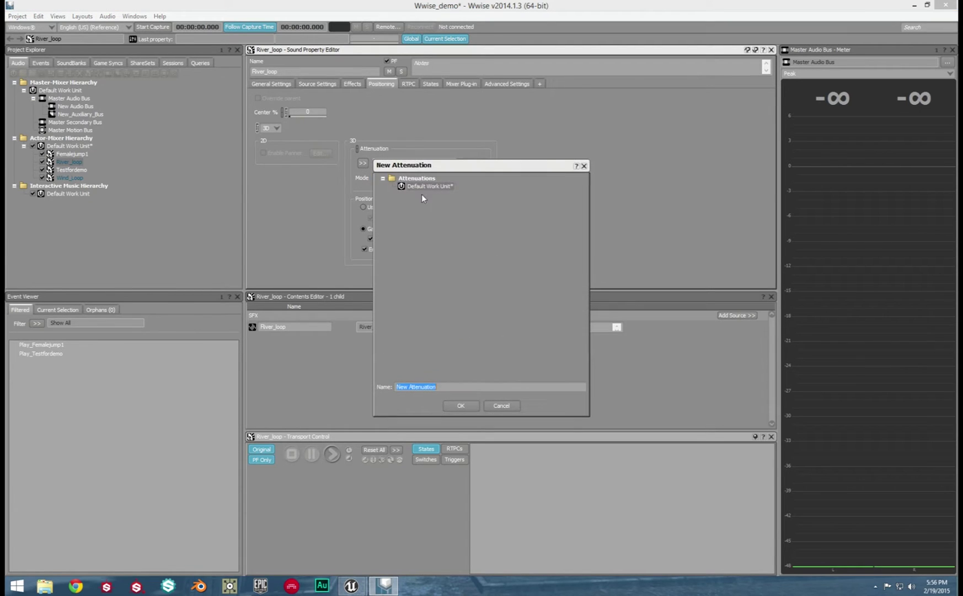
type("River_att")
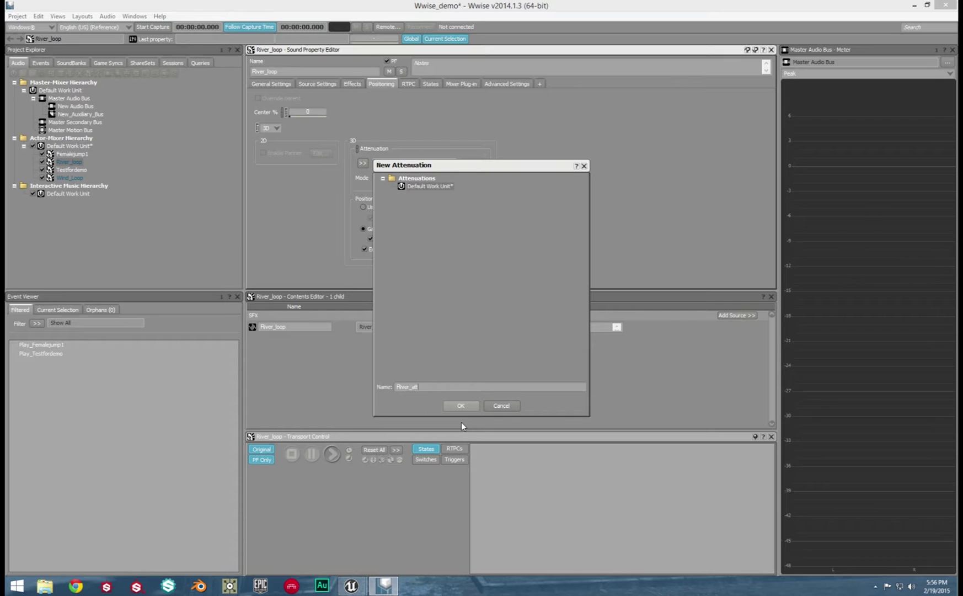
left_click(461, 406)
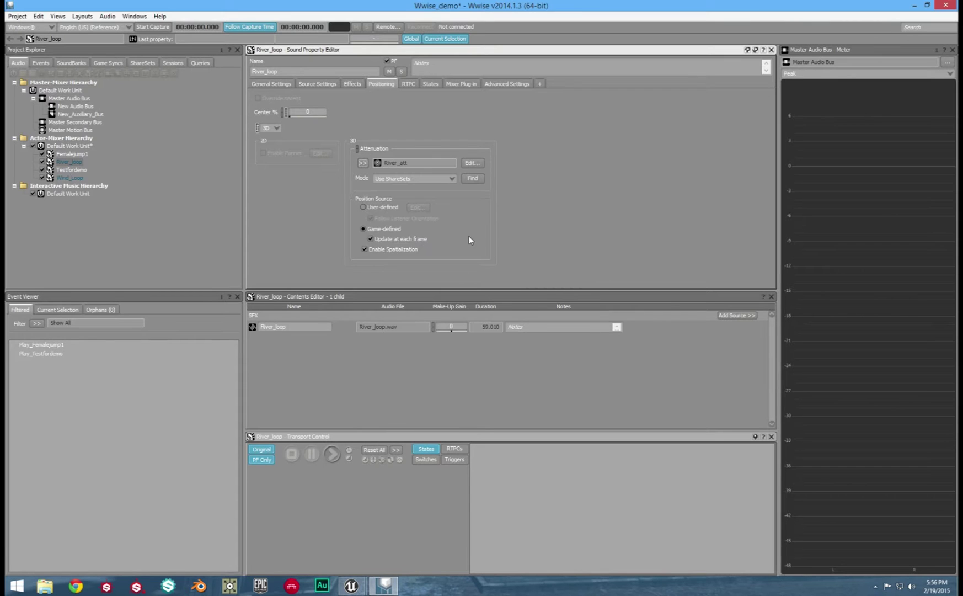
left_click(478, 163)
left_click_drag(425, 164, 404, 22)
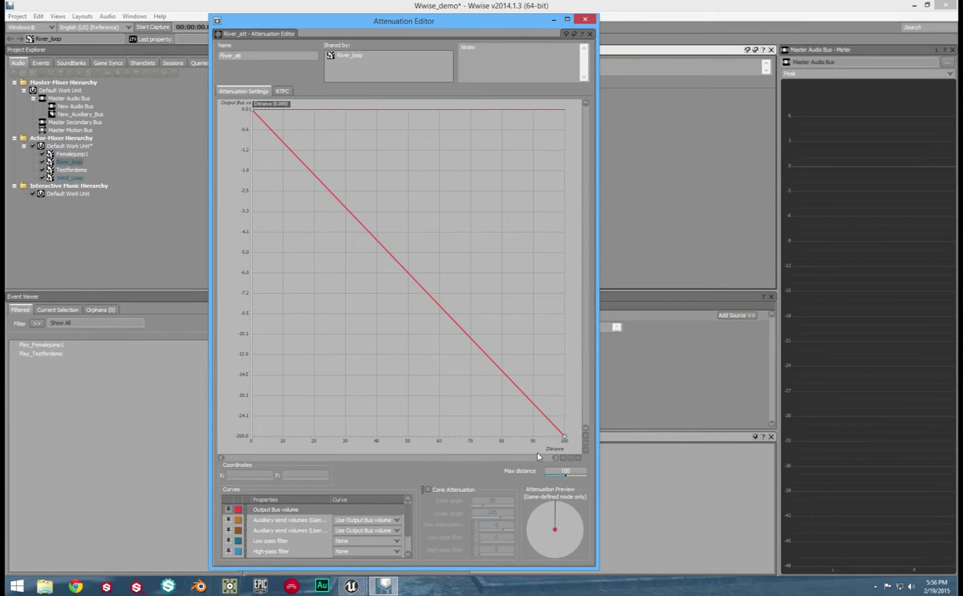
- Set River_att's max distance to 1500 and preview River_loop at about 850 distance
double_click(566, 471)
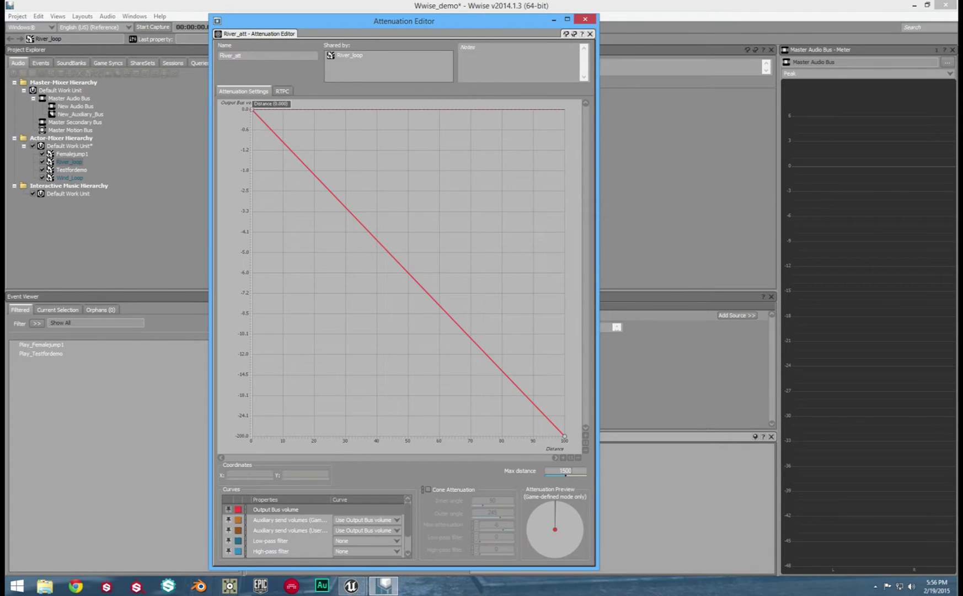
left_click_drag(367, 24, 607, 32)
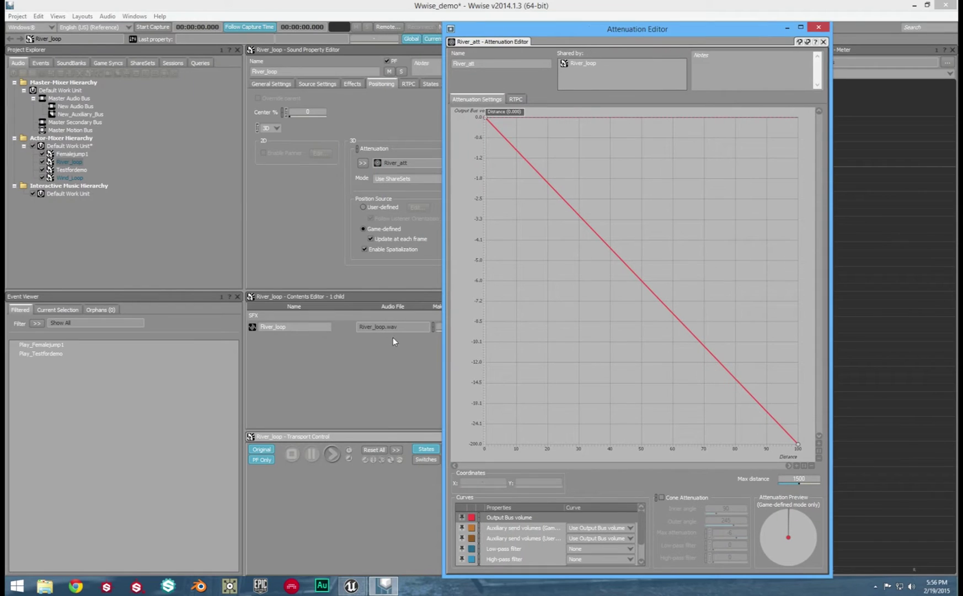
left_click(333, 458)
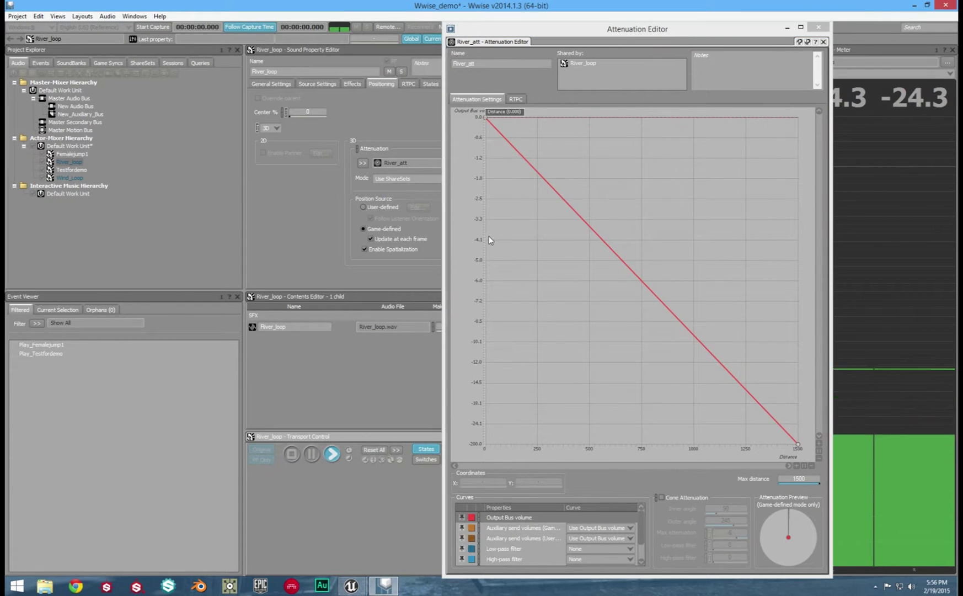
mouse_move(485, 236)
left_mouse_down()
mouse_move(792, 254)
mouse_move(699, 274)
mouse_move(661, 257)
left_mouse_up()
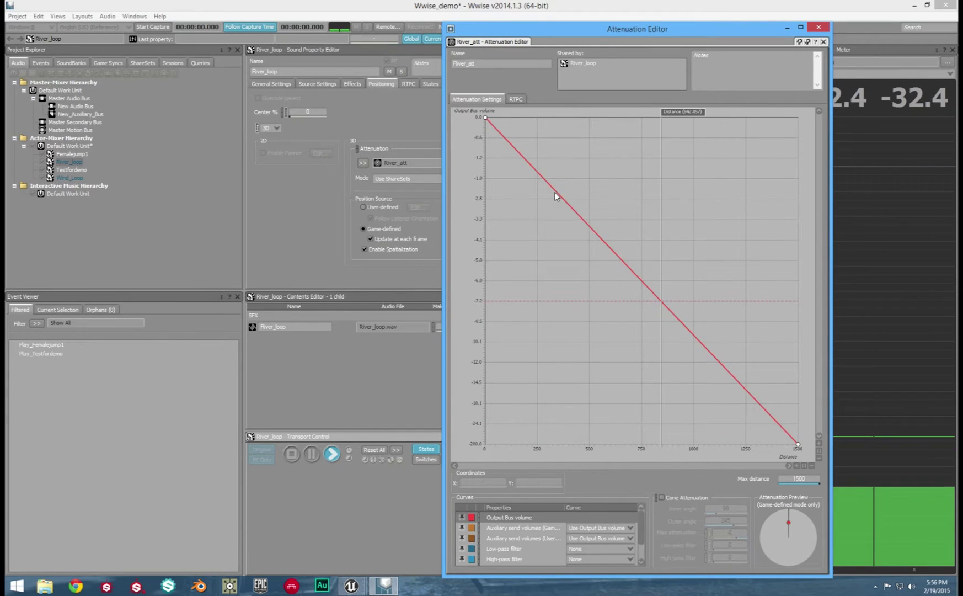
- Add a volume curve point holding full level until about 481 distance
left_click(557, 192)
double_click(559, 193)
left_click_drag(559, 193, 586, 118)
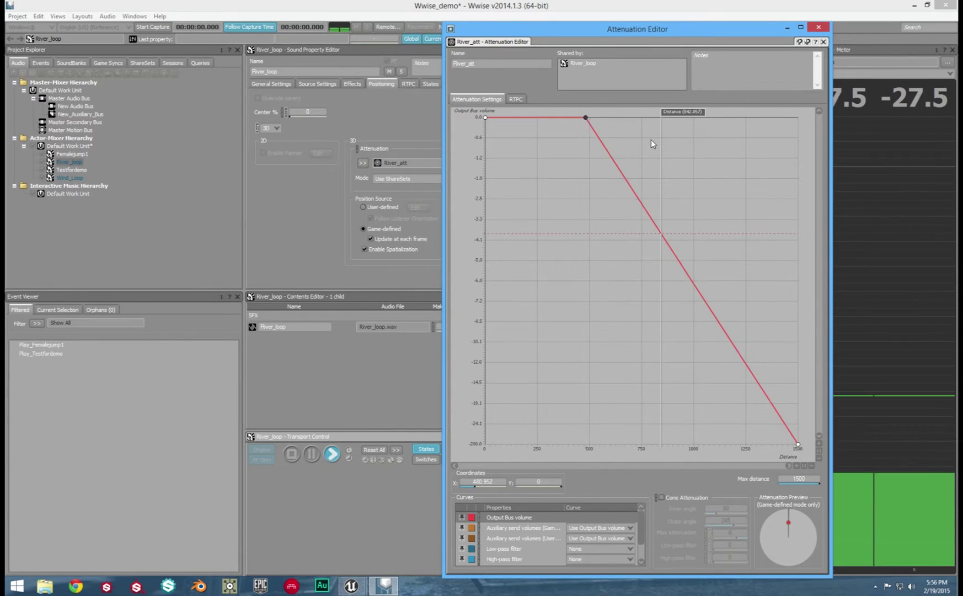
mouse_move(660, 146)
left_mouse_down()
mouse_move(485, 155)
mouse_move(764, 160)
mouse_move(476, 174)
mouse_move(584, 180)
left_mouse_up()
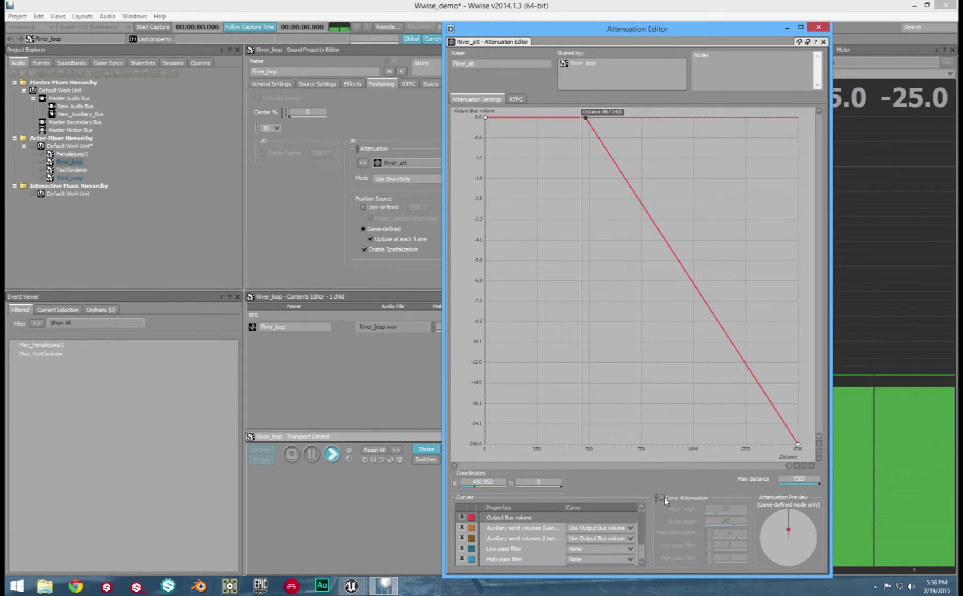
left_click(662, 497)
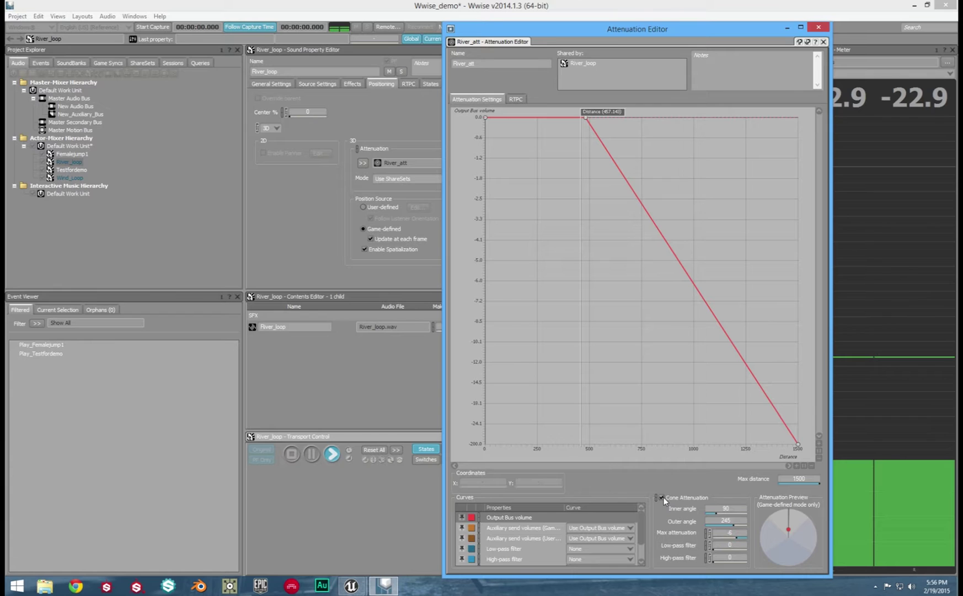
mouse_move(790, 526)
left_mouse_down()
mouse_move(785, 519)
mouse_move(772, 533)
mouse_move(781, 547)
mouse_move(760, 534)
mouse_move(772, 533)
mouse_move(785, 555)
mouse_move(790, 532)
left_mouse_up()
left_click(661, 497)
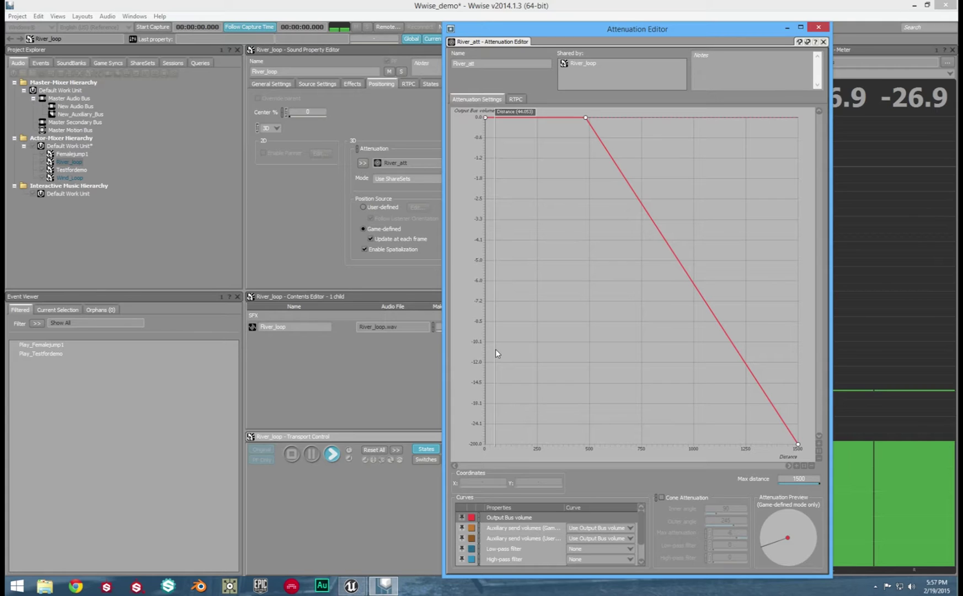
- Give River_att a custom low-pass curve, 0 until 1245 then rising to 94, and close the editor
left_click(599, 548)
left_click(588, 563)
left_click_drag(495, 253, 490, 281)
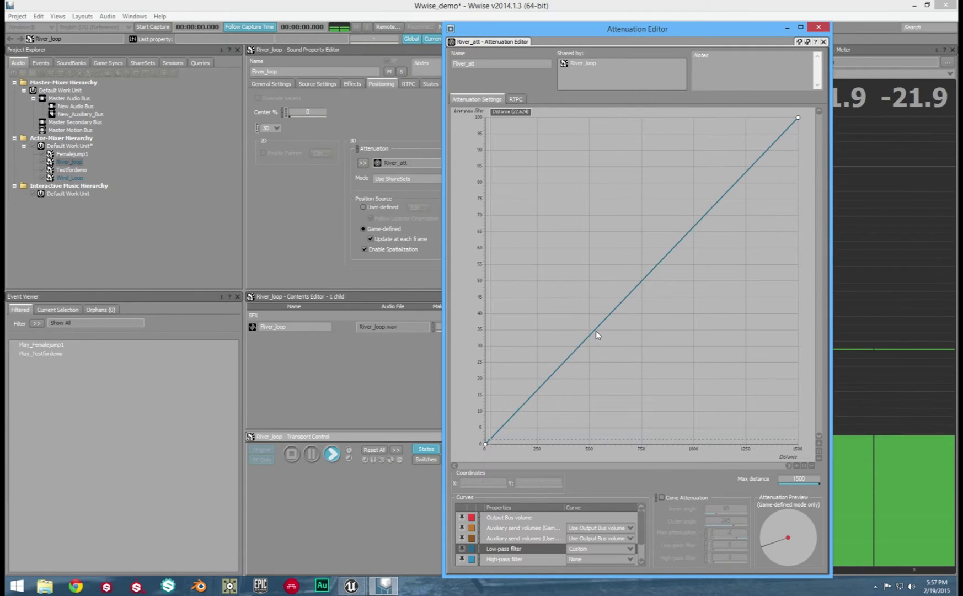
left_click_drag(674, 249, 751, 446)
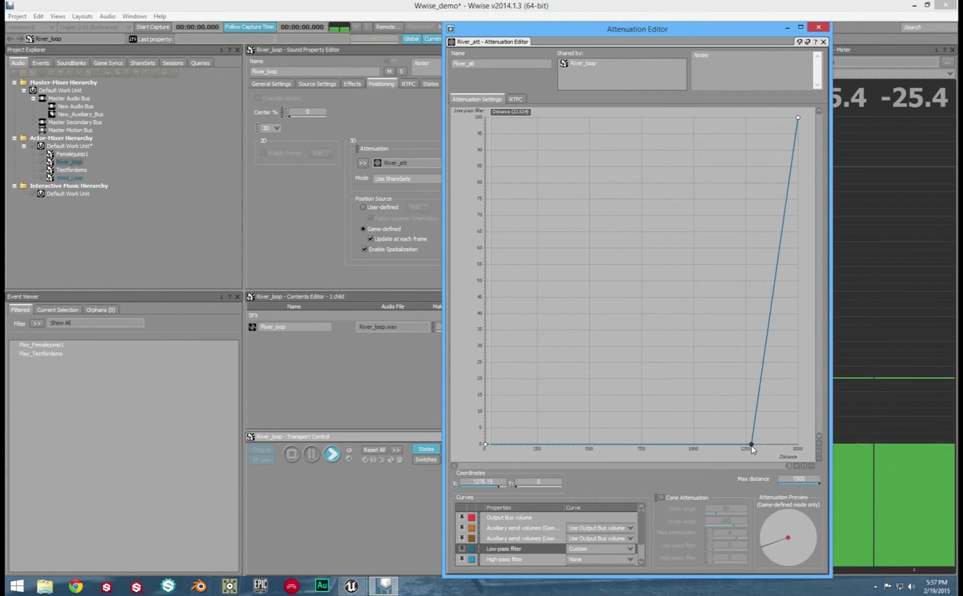
left_click_drag(790, 200, 756, 117)
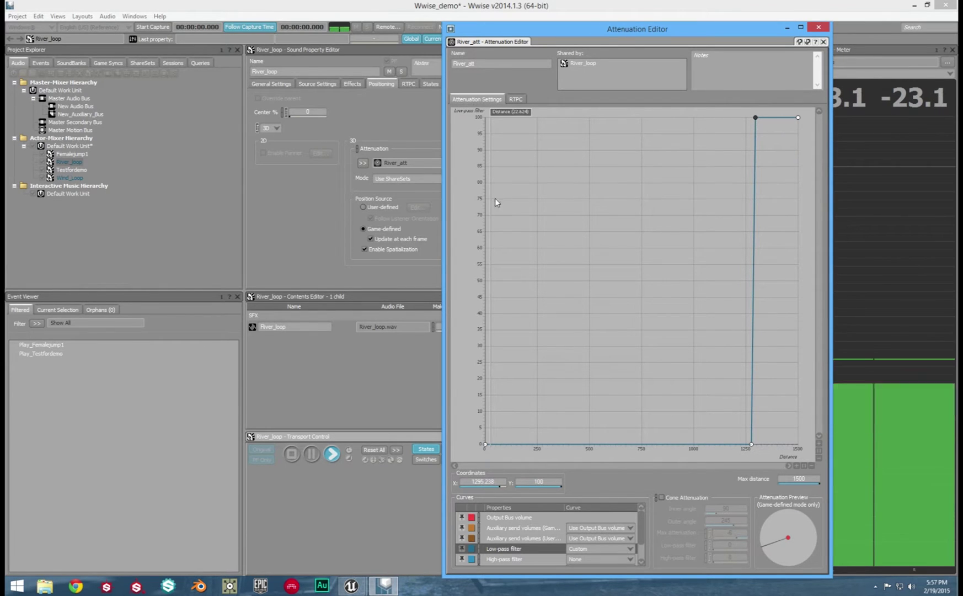
left_click_drag(491, 196, 749, 204)
left_click_drag(755, 118, 511, 213)
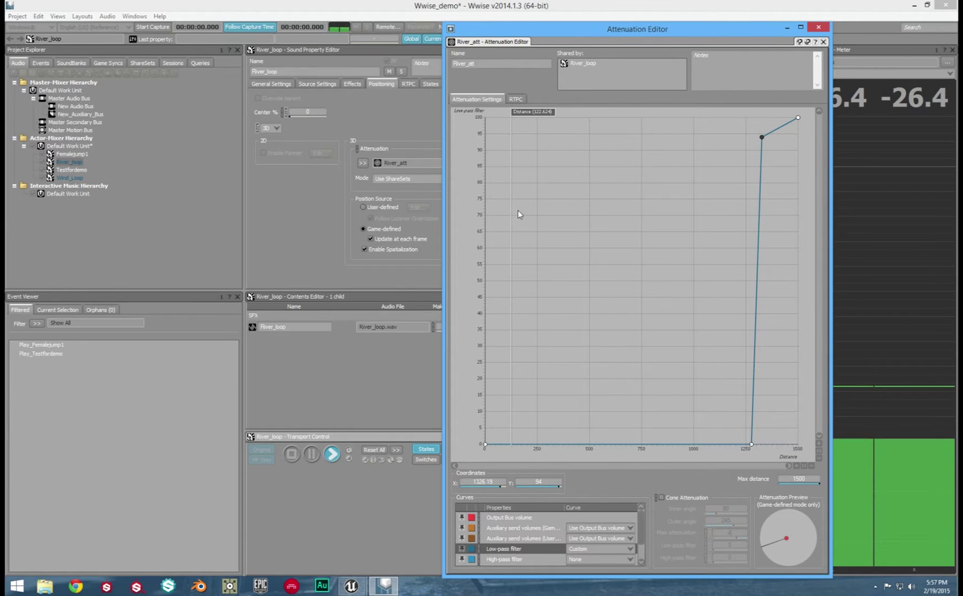
left_click(819, 28)
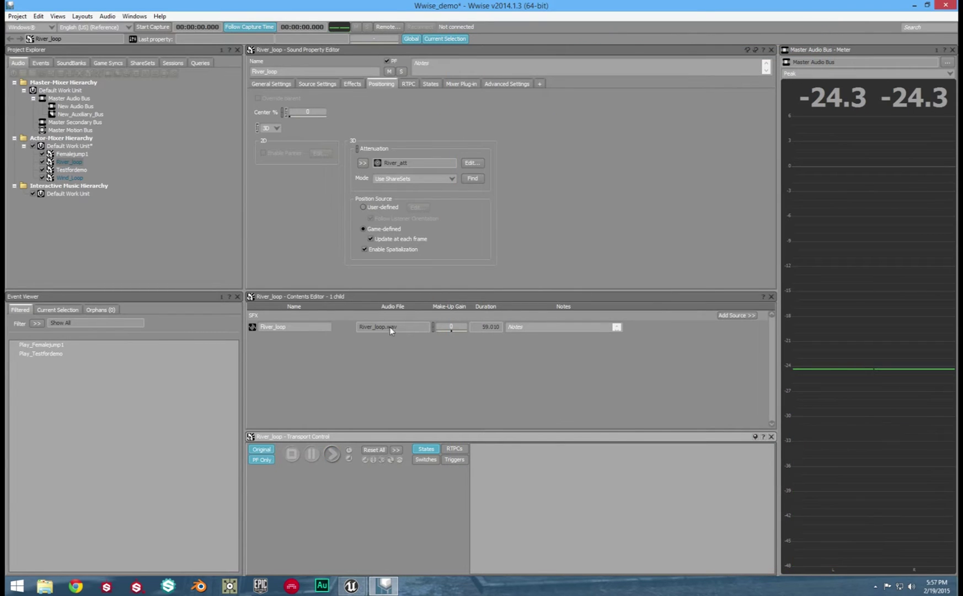
- Stop River_loop playback and select Wind_Loop in the Actor-Mixer Hierarchy
key("space")
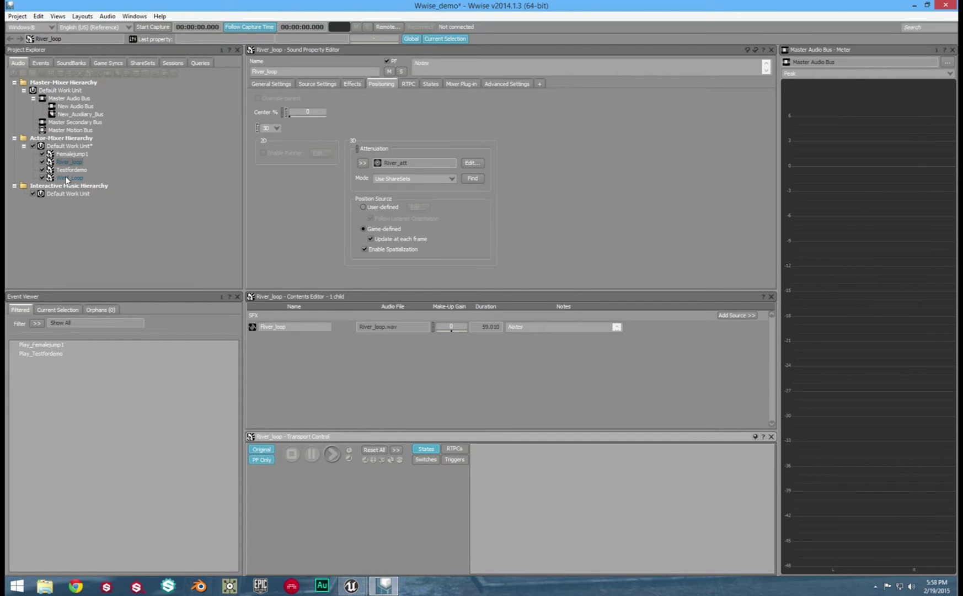
left_click(67, 178)
- Set Wind_Loop to loop and switch its positioning to 3D
left_click(263, 85)
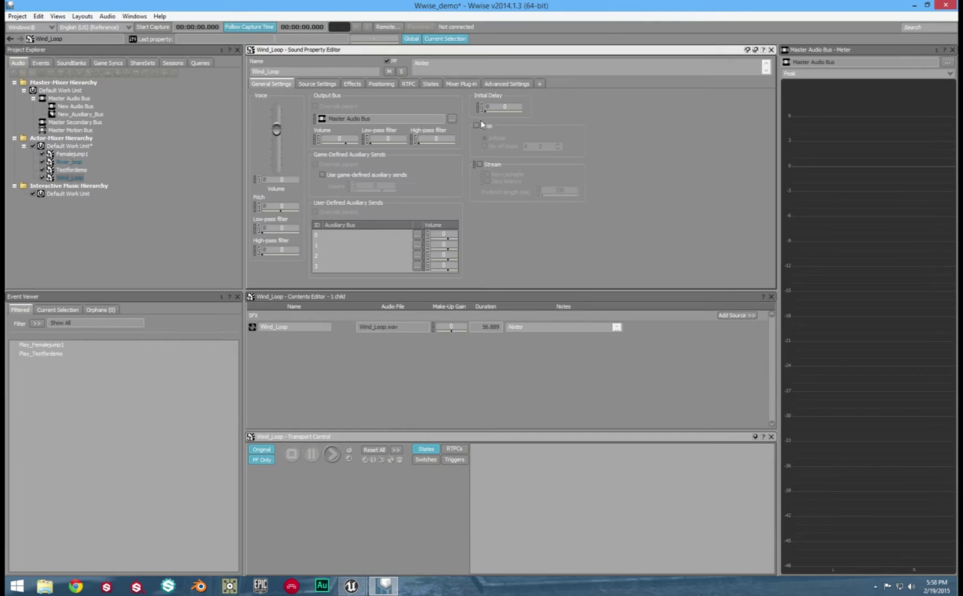
left_click(479, 126)
left_click(383, 86)
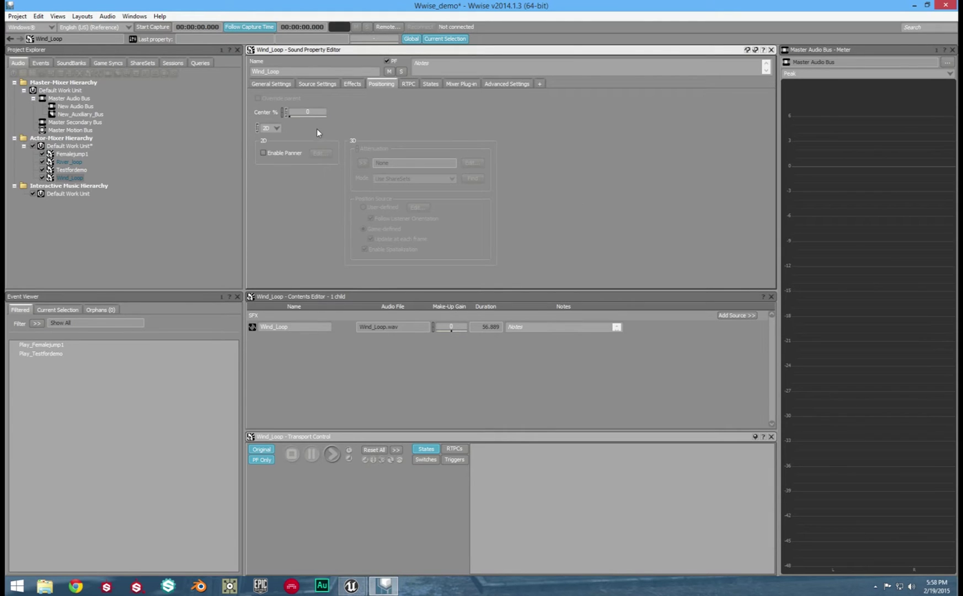
left_click(279, 145)
- Create a new attenuation named Wind_att for Wind_Loop and open it for editing
left_click(363, 163)
left_click(393, 177)
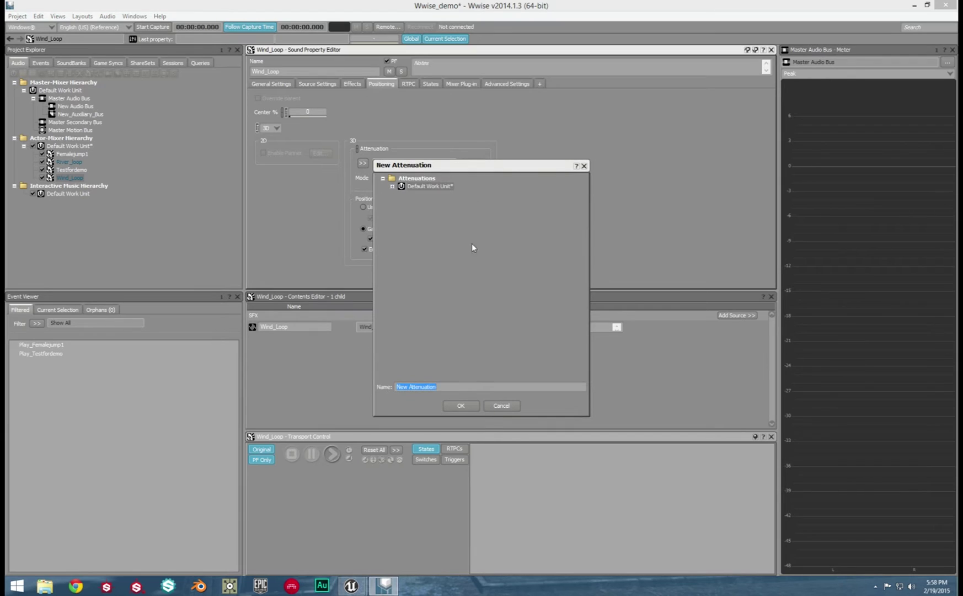
type("Wind_att")
left_click(462, 406)
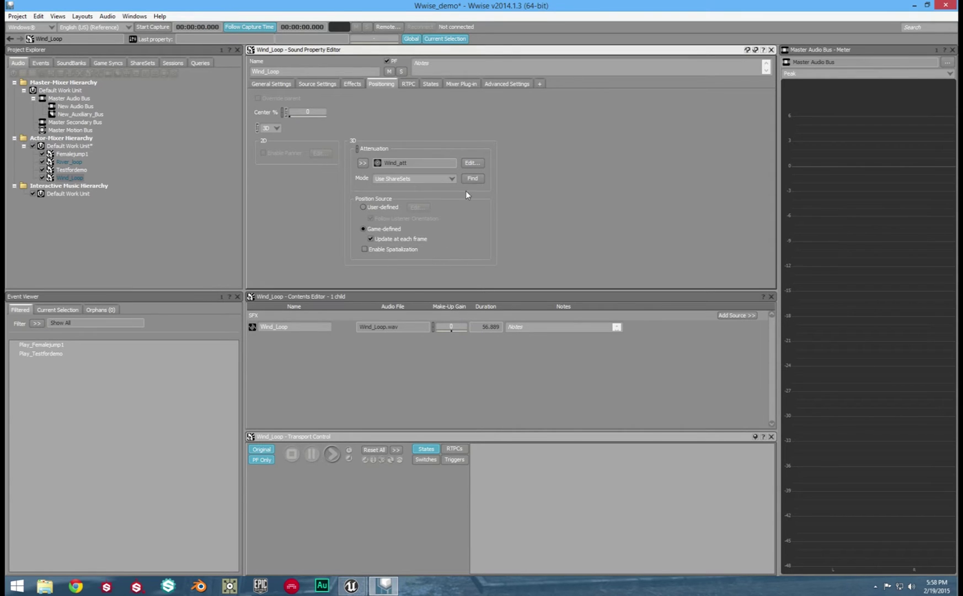
left_click(472, 163)
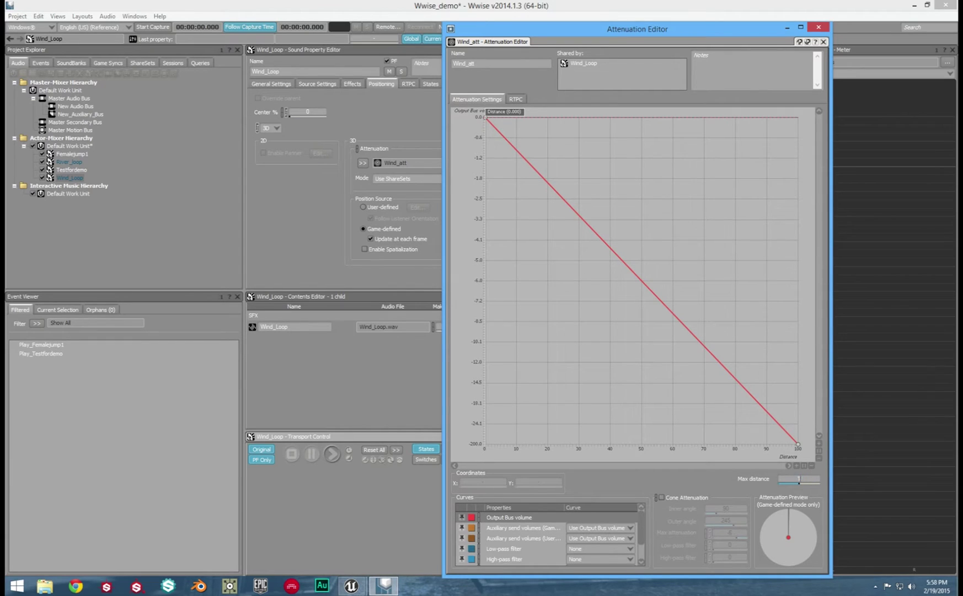
- Commit Wind_att's 1000 max distance, preview the wind at about 600, then close the editor
left_click(519, 363)
left_click(332, 453)
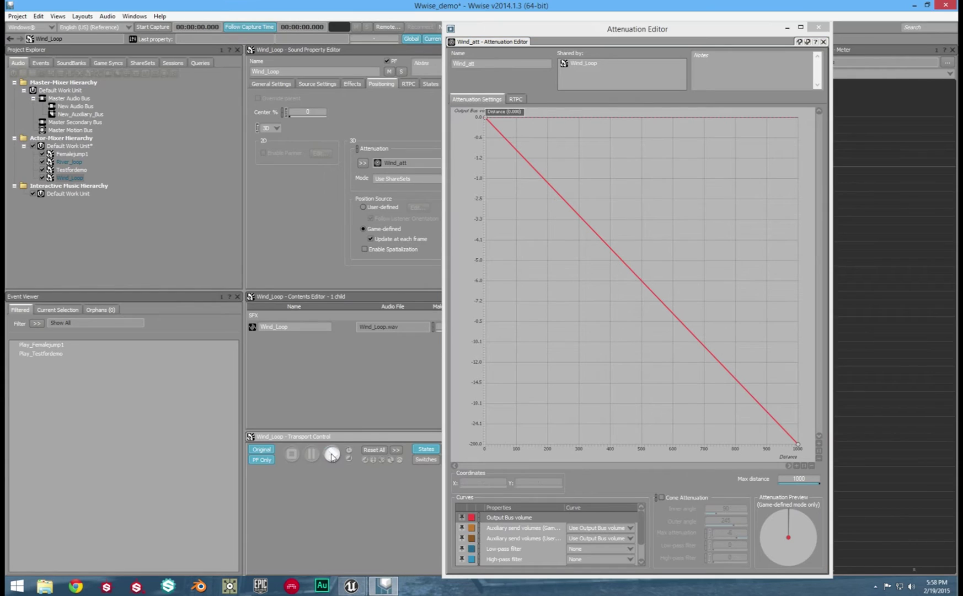
mouse_move(521, 271)
left_mouse_down()
mouse_move(796, 269)
mouse_move(510, 288)
mouse_move(748, 284)
mouse_move(505, 301)
mouse_move(743, 301)
left_mouse_up()
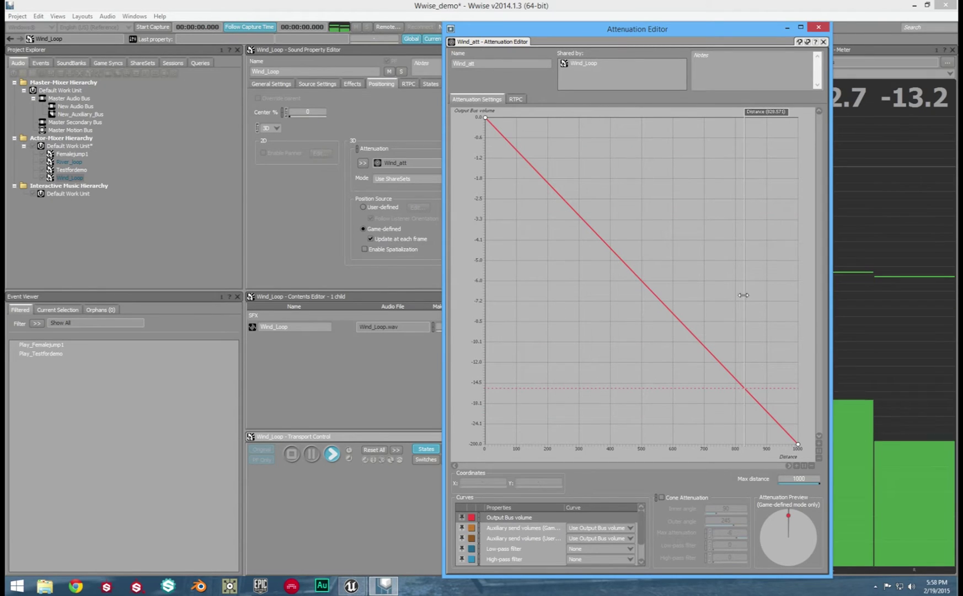
left_click(818, 29)
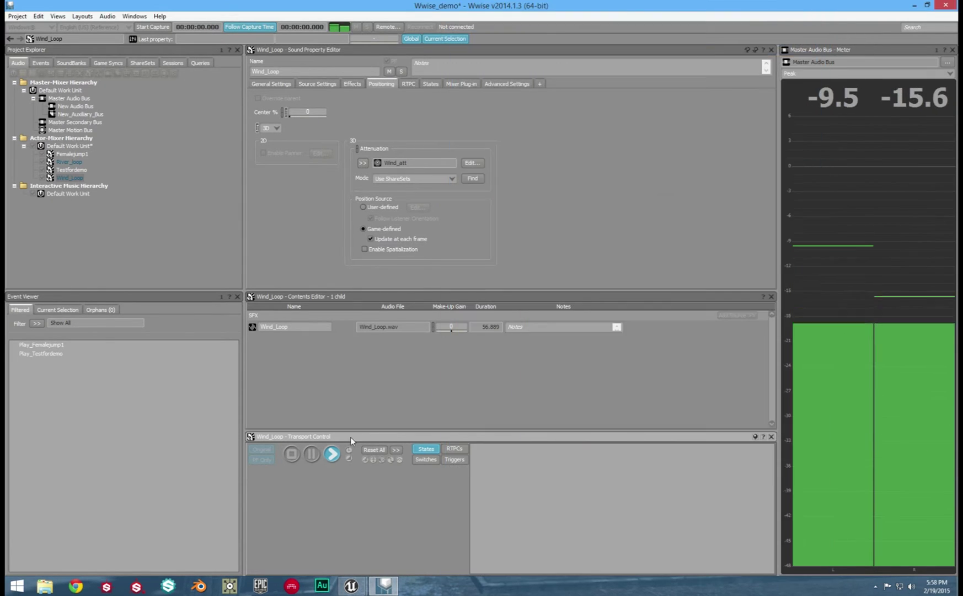
left_click(70, 178)
- Create a Play event for the River_loop sound, named Play_River_loop
left_click(73, 163)
right_click(81, 164)
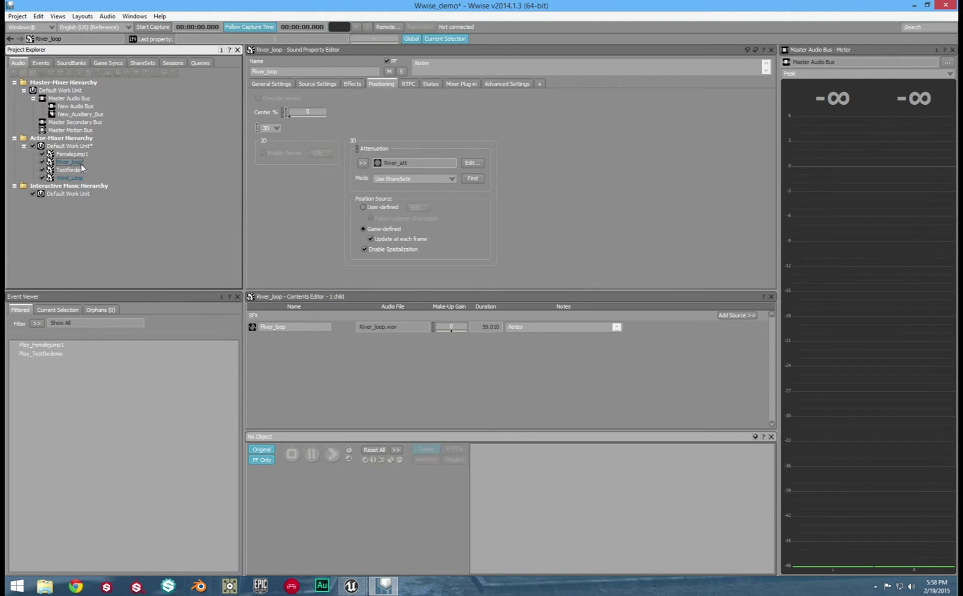
mouse_move(135, 194)
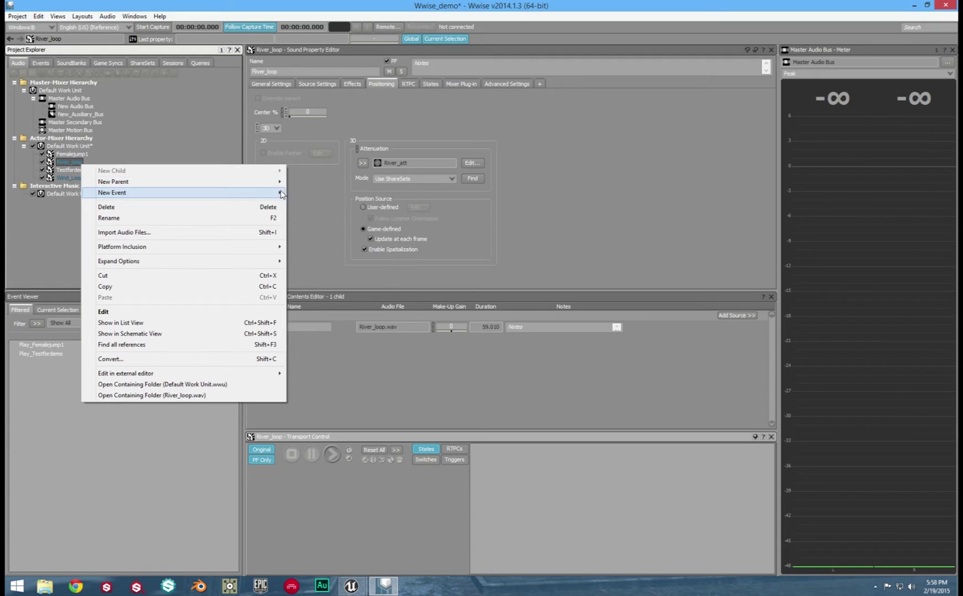
left_click(312, 194)
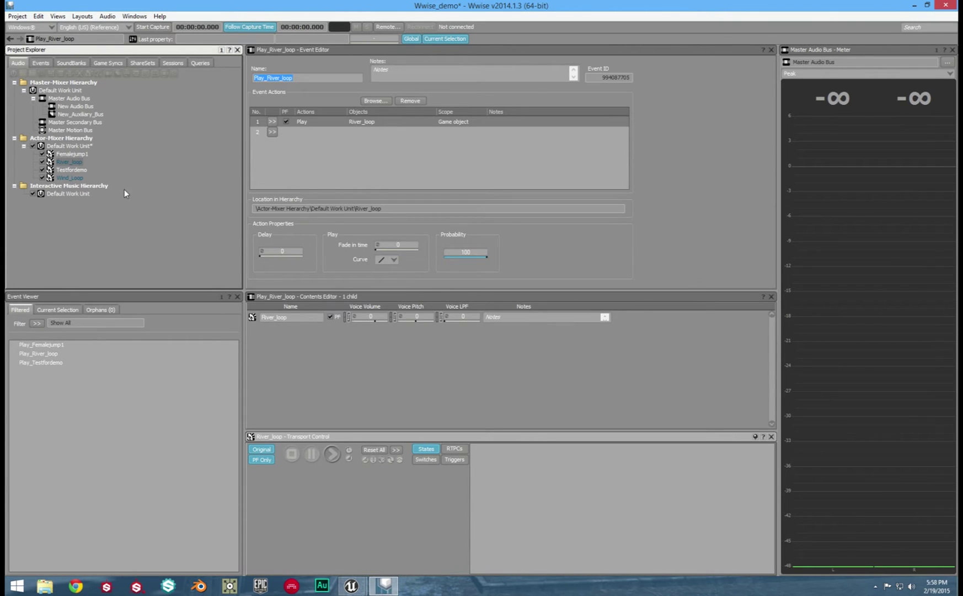
- Add a new Play event in the Events work unit and name it Play_wind
left_click(41, 62)
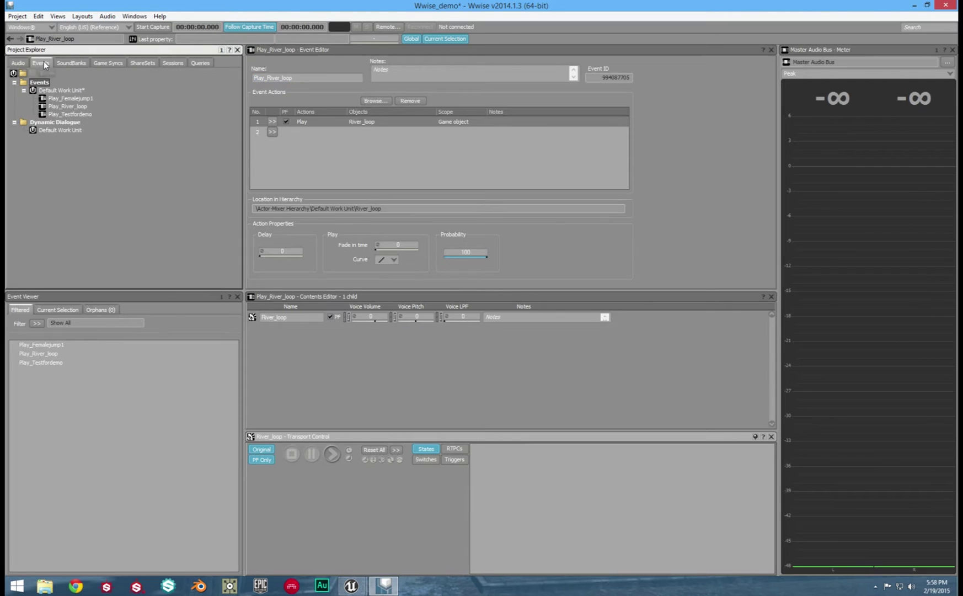
right_click(56, 91)
mouse_move(232, 98)
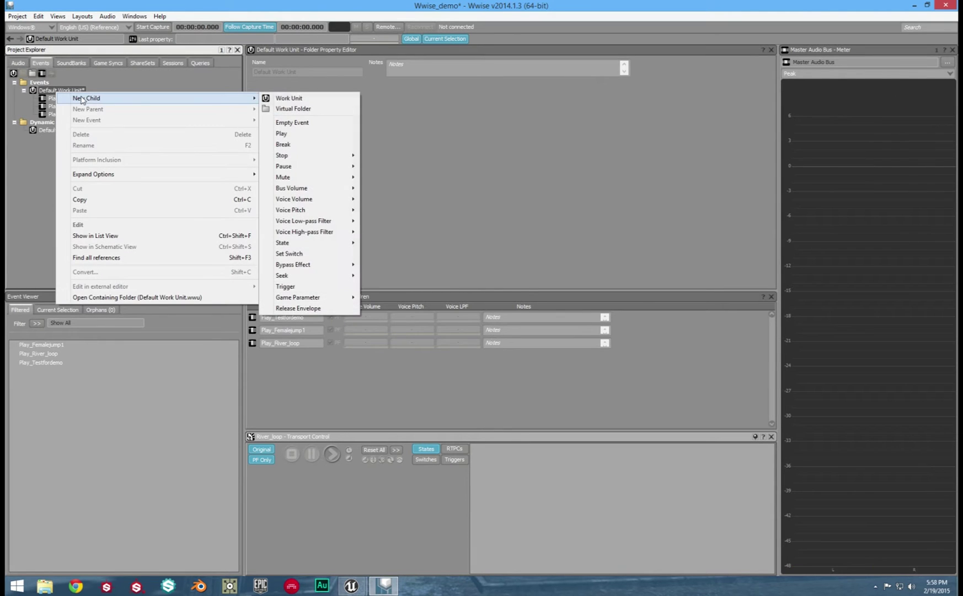
left_click(300, 134)
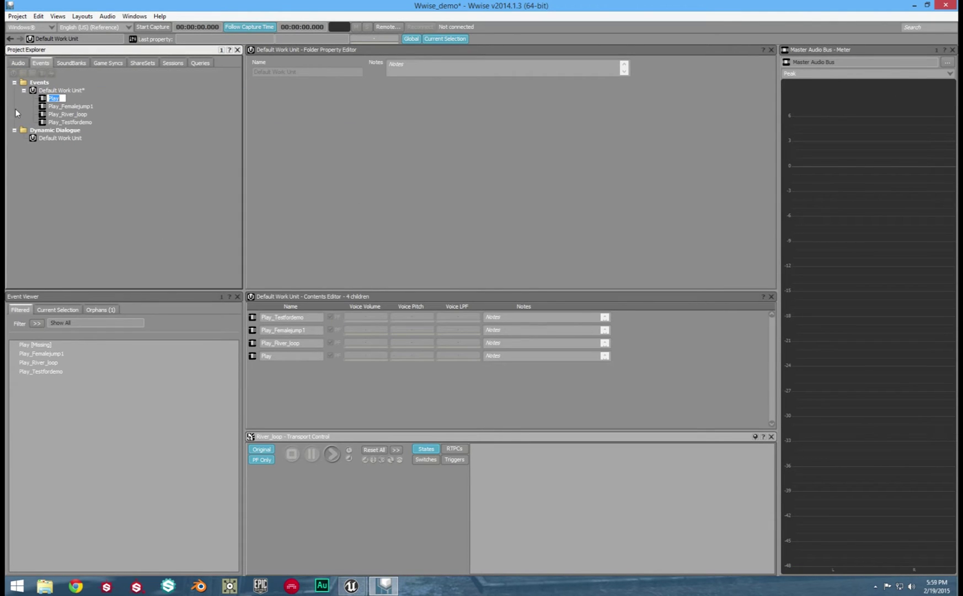
left_click(62, 98)
type("_wind")
key("Return")
- Make Play_wind's Play action target the Wind_Loop sound, then switch to Unreal
left_click(55, 371)
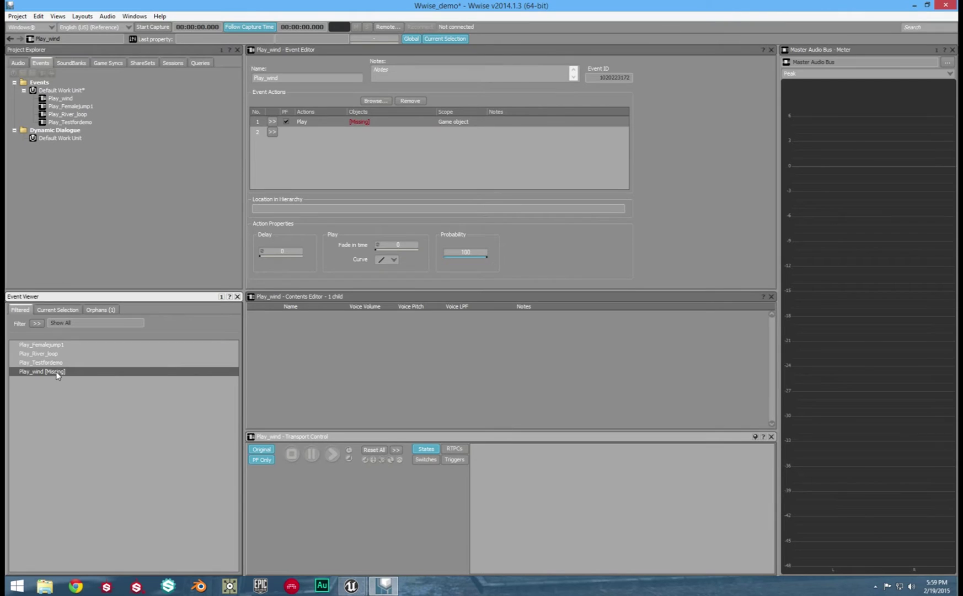
left_click(15, 64)
left_click_drag(69, 184, 322, 131)
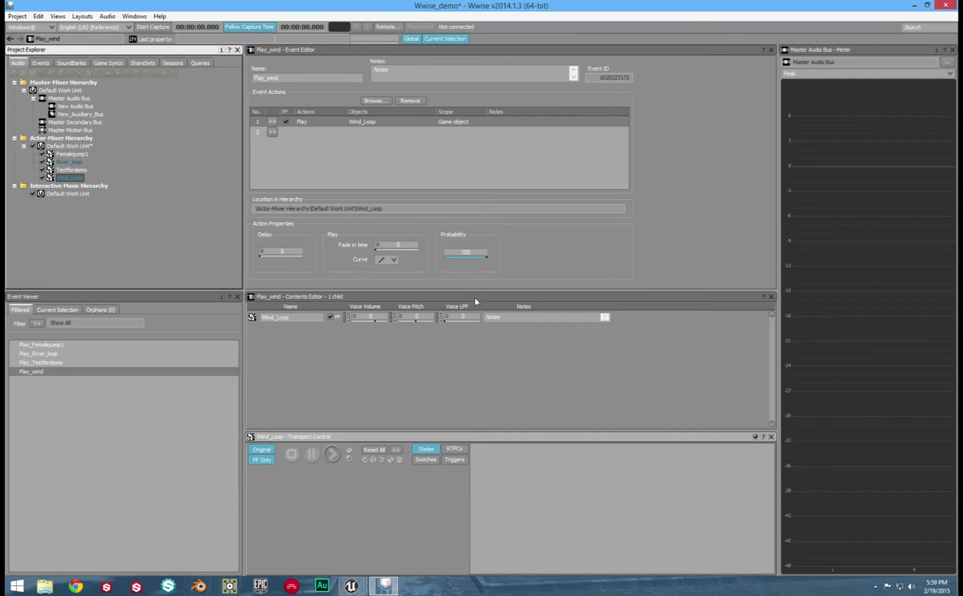
left_click(67, 372)
key("alt+Tab")
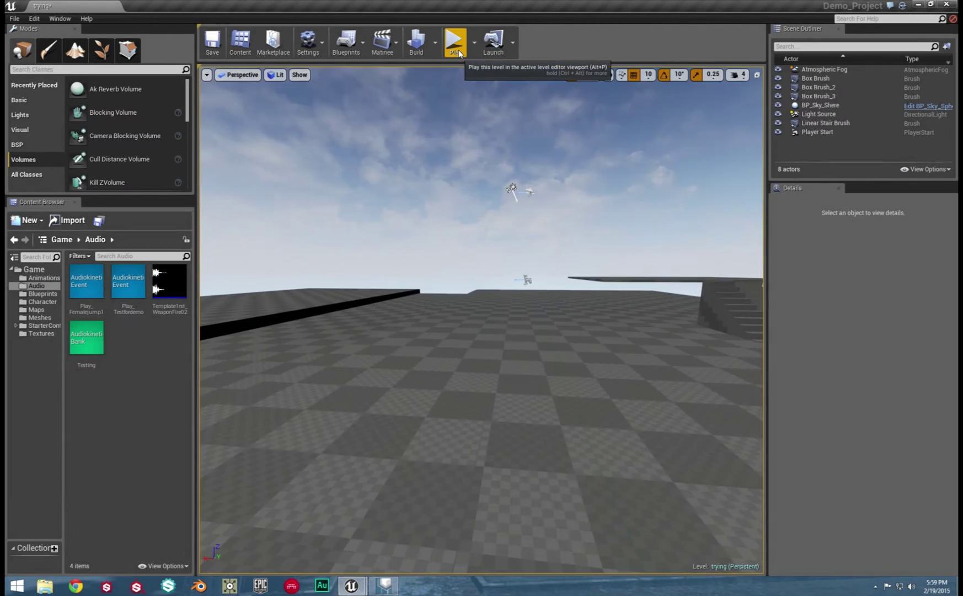
- Play the level in the editor, walking, firing and jumping, then stop and return to Wwise
left_click(455, 42)
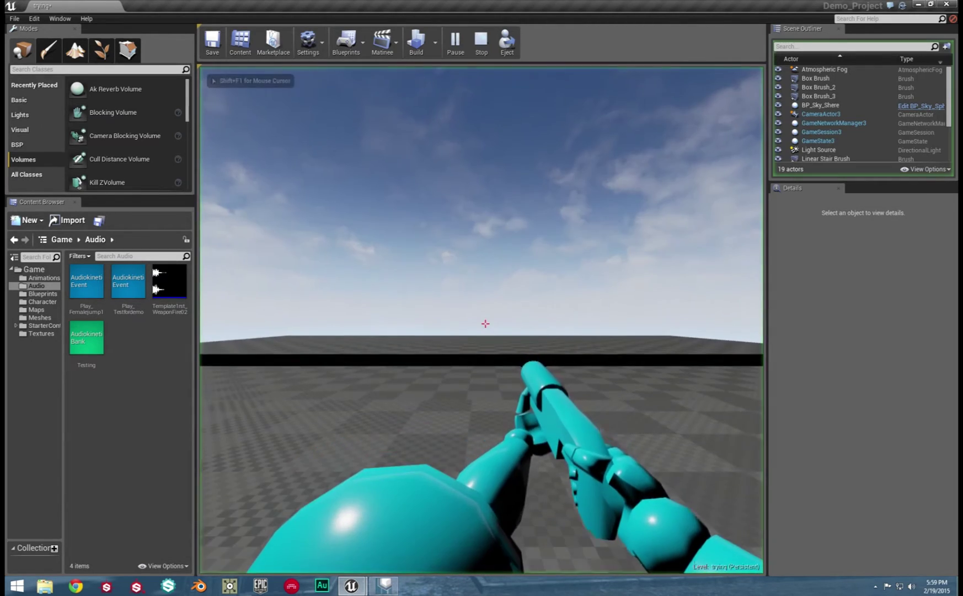
key("w")
left_click(486, 324)
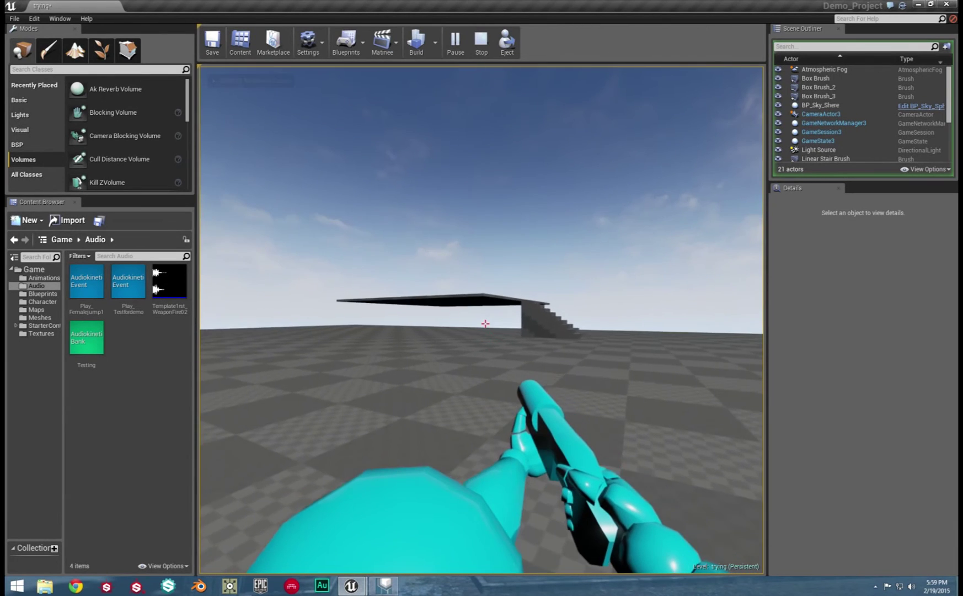
key("space")
key("Escape")
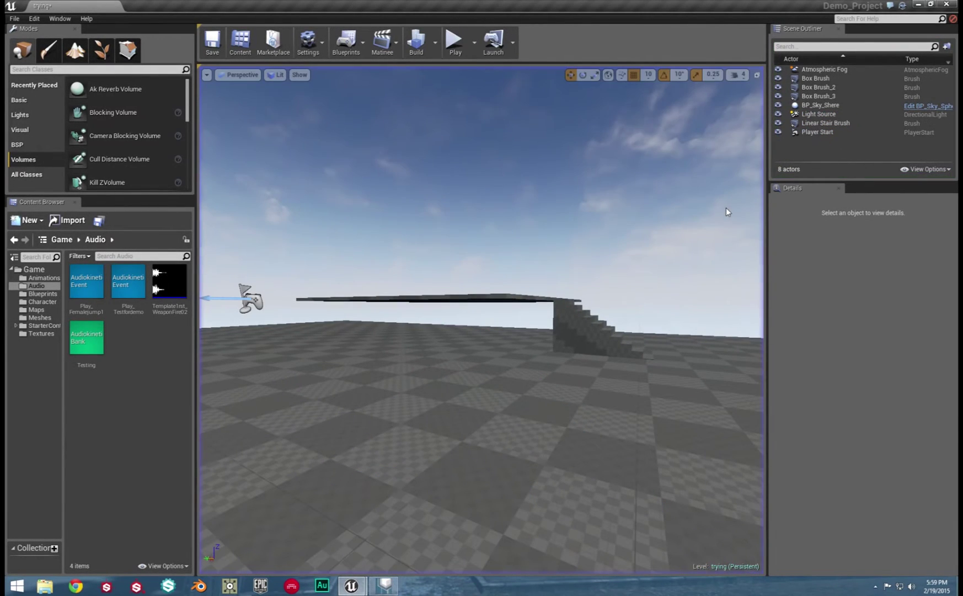
left_click(392, 586)
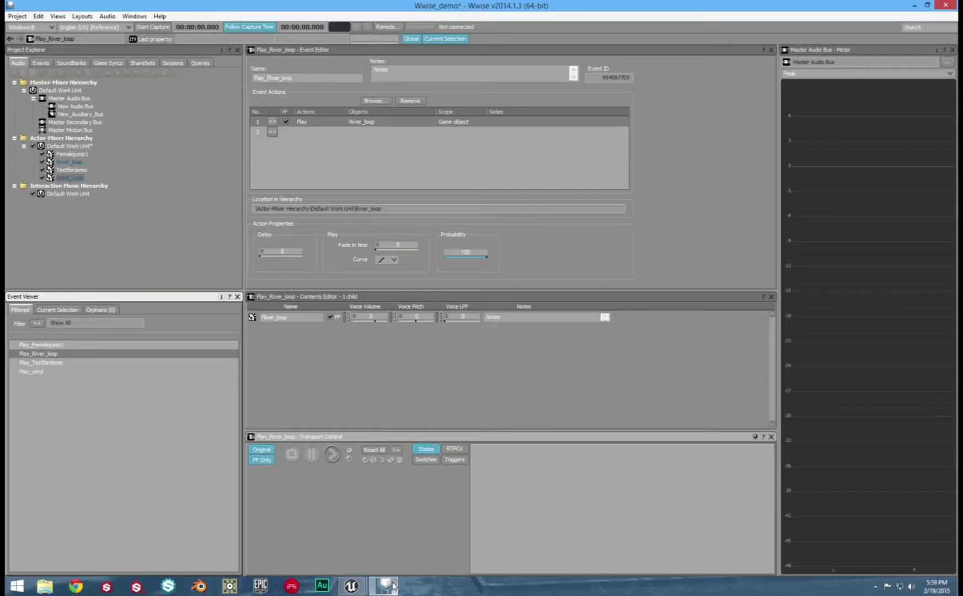
- Save the Wwise project and drag Play_River_loop and Play_wind into Unreal's Audio folder
double_click(333, 12)
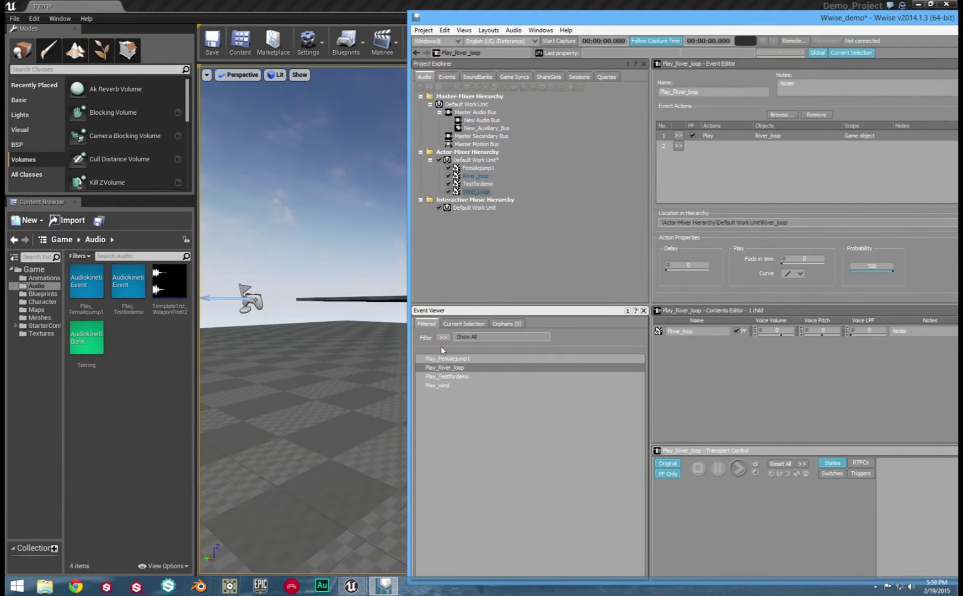
left_click(435, 387)
left_click(424, 30)
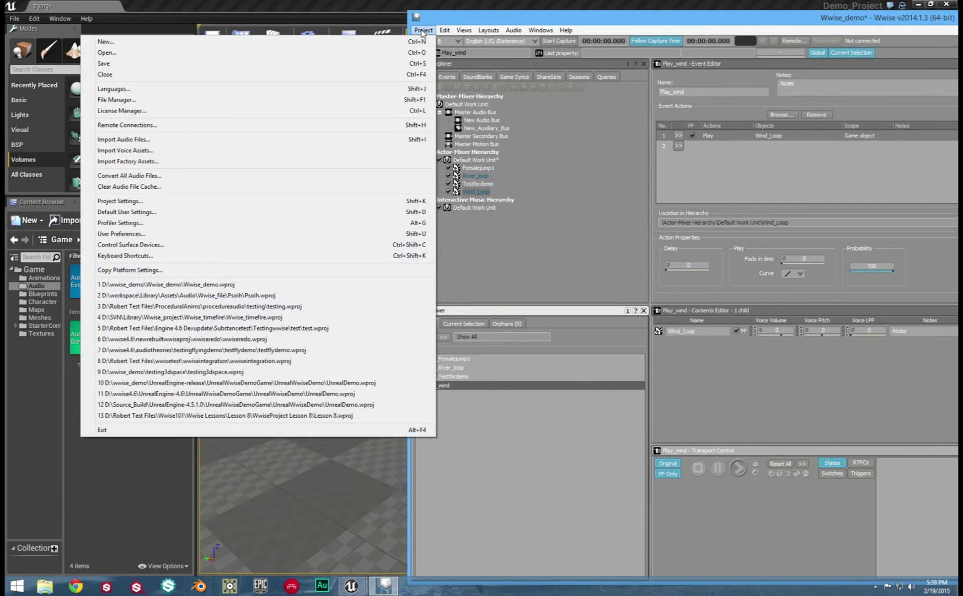
left_click(306, 76)
left_click(454, 368)
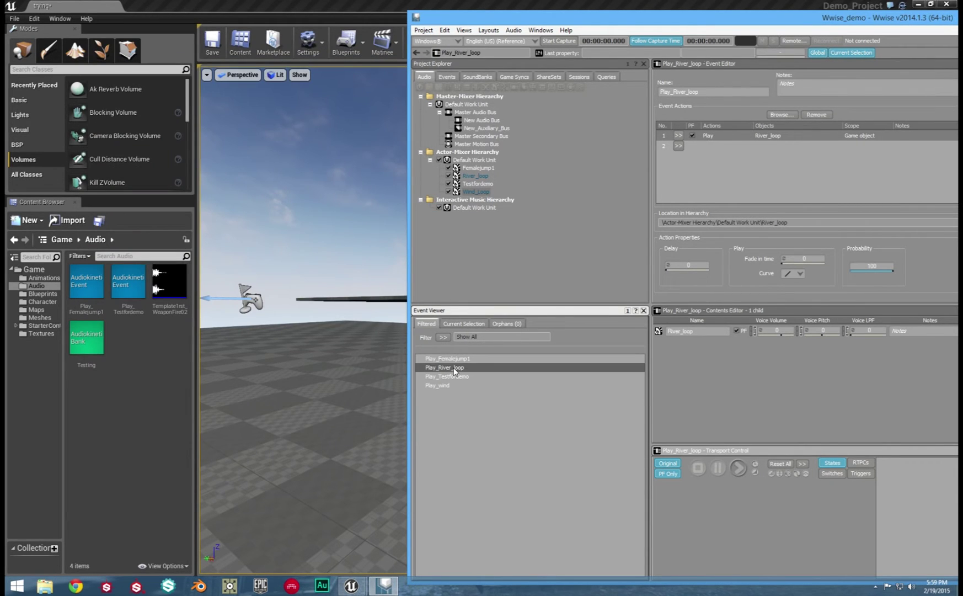
left_click_drag(441, 385, 135, 386)
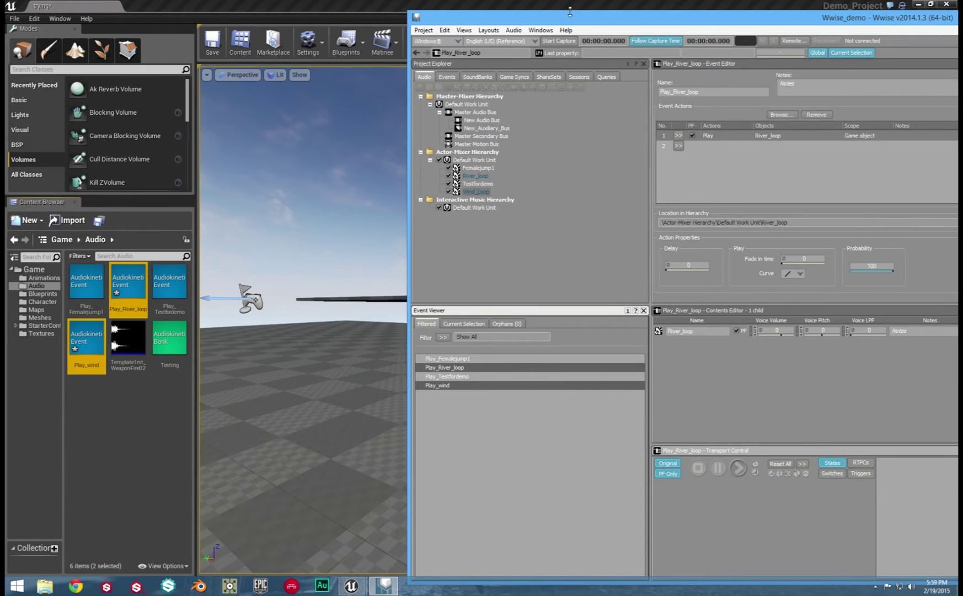
- Set the Required Bank of both Play_River_loop and Play_wind assets to Testing
double_click(128, 284)
left_click(488, 255)
left_click(462, 332)
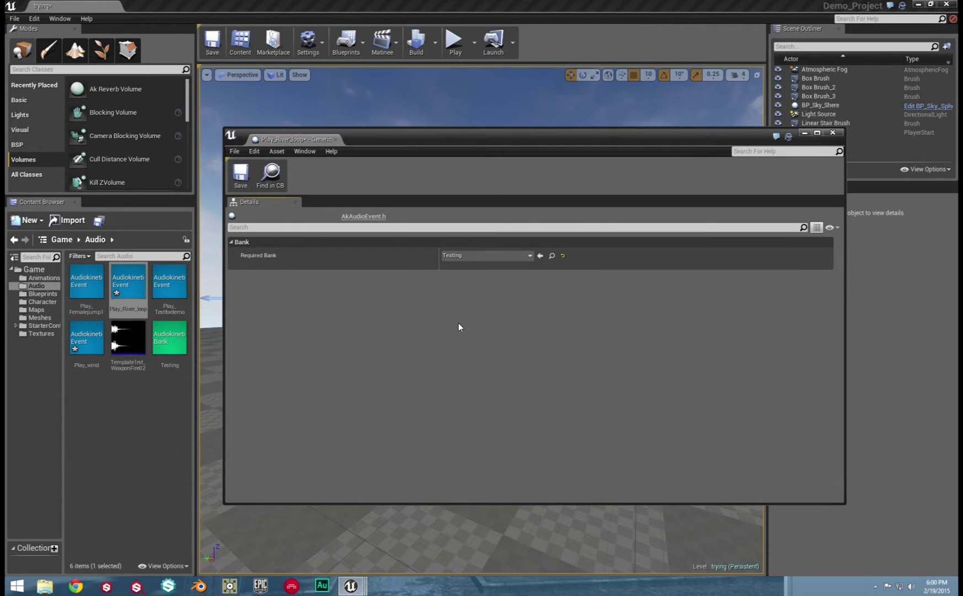
left_click(833, 133)
double_click(87, 340)
left_click(487, 255)
left_click(518, 328)
left_click(832, 133)
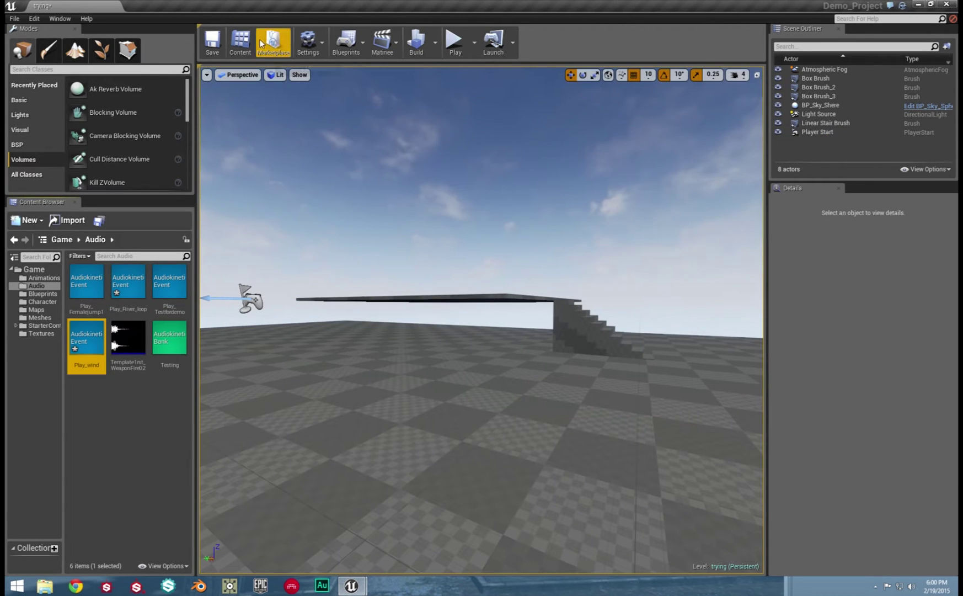
- Save the level and generate the SoundBanks
left_click(14, 18)
left_click(25, 55)
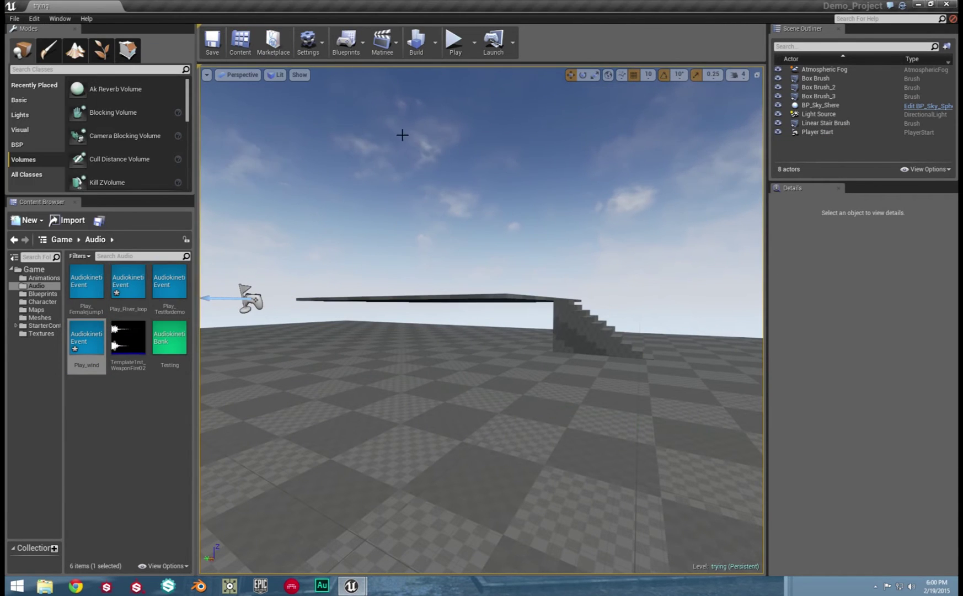
left_click(435, 43)
left_click(613, 368)
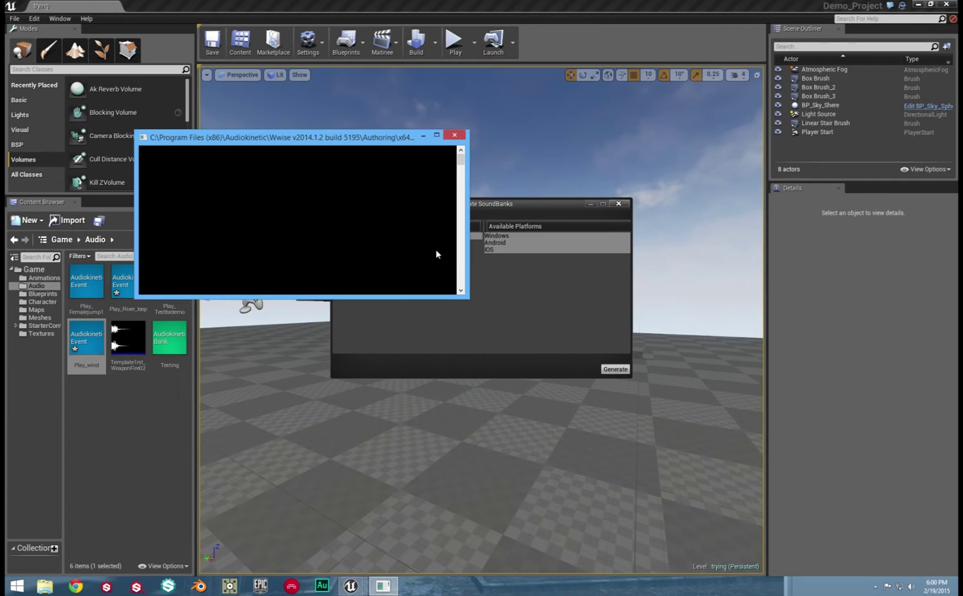
left_click(621, 203)
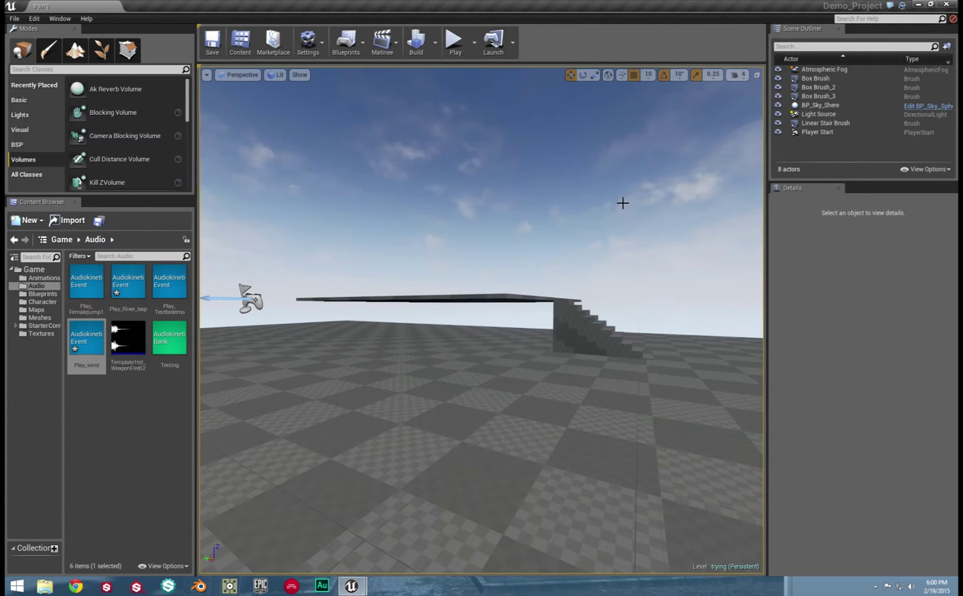
right_click(99, 343)
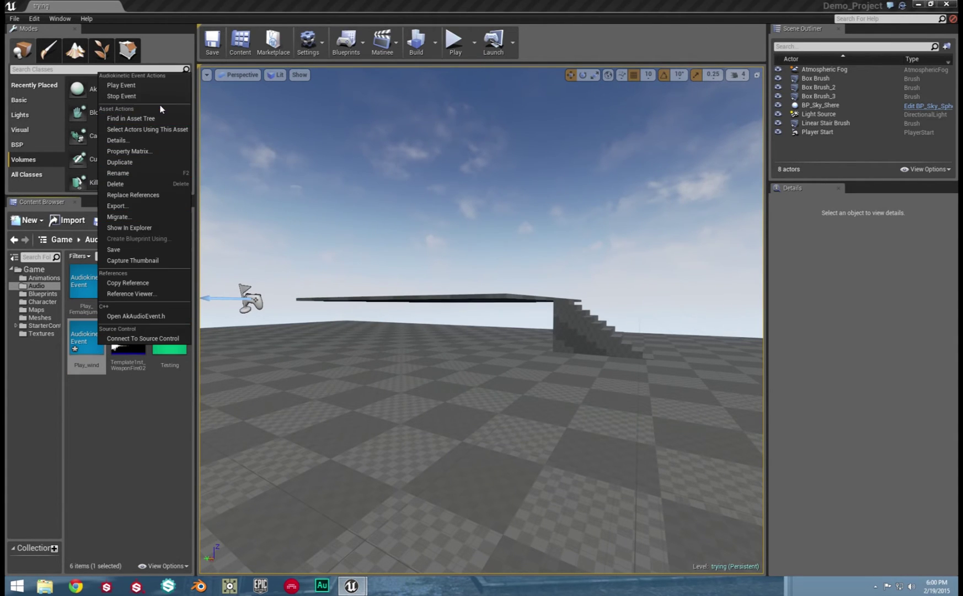
- Preview the Play_wind event, then stop the preview
left_click(163, 88)
right_click(92, 330)
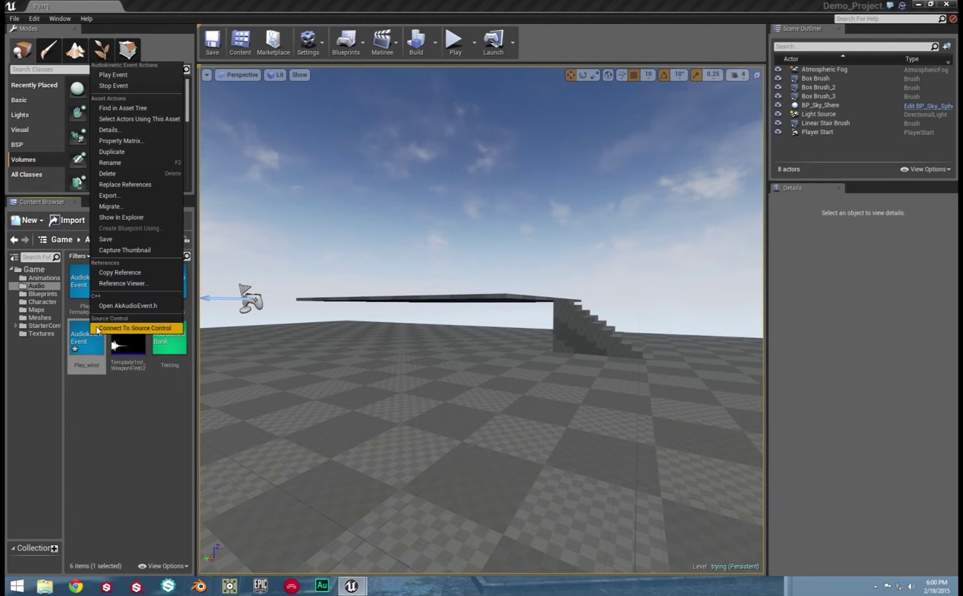
left_click(155, 87)
- Place an ambient sound actor near the Player Start and frame it in view
left_click_drag(285, 254, 256, 243)
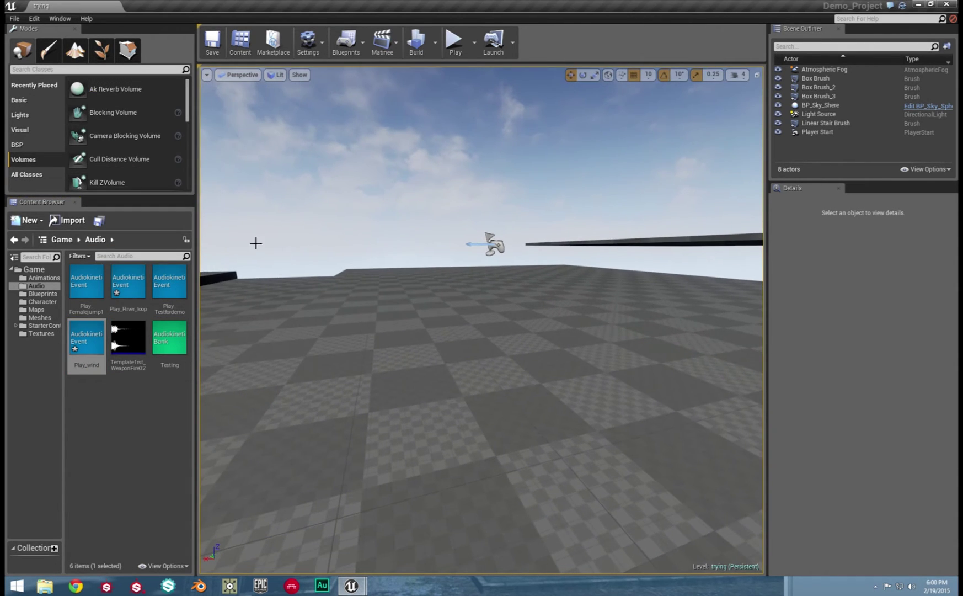
left_click(54, 173)
left_click_drag(117, 112, 274, 322)
key("f")
left_click_drag(374, 274, 374, 274)
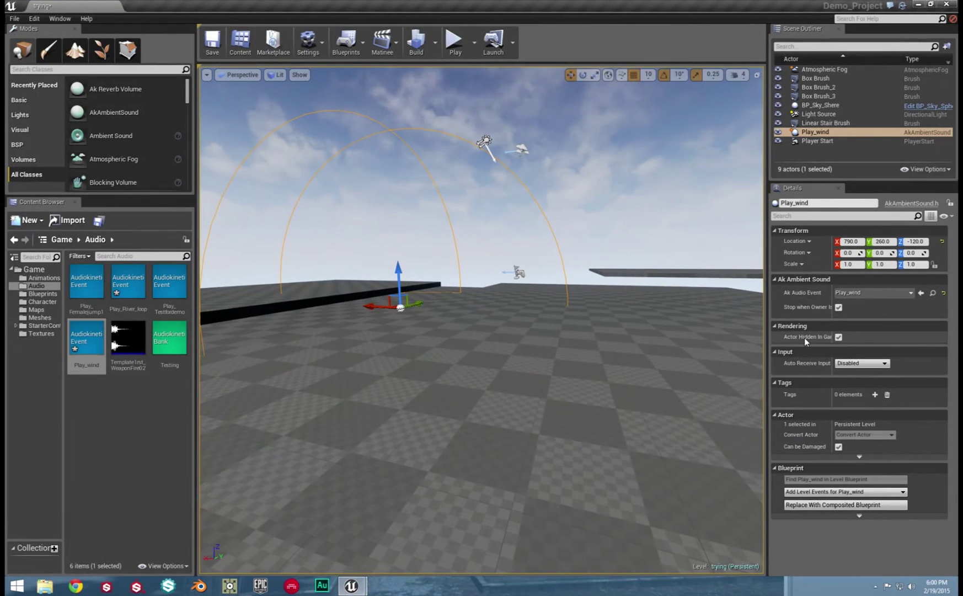
- Set the actor's Ak Audio Event to Play_River_loop and move it to Y -700
left_click(854, 293)
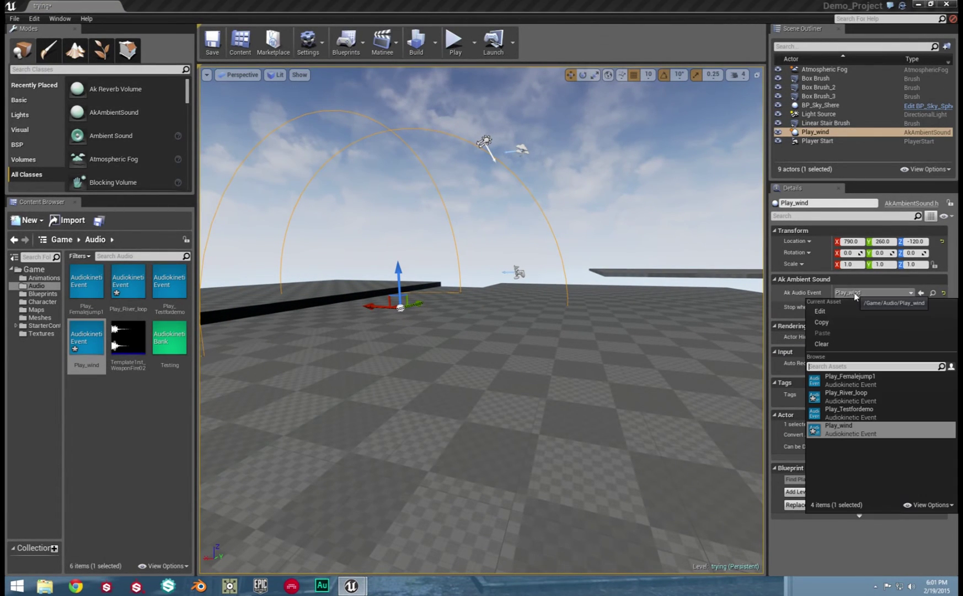
left_click(847, 395)
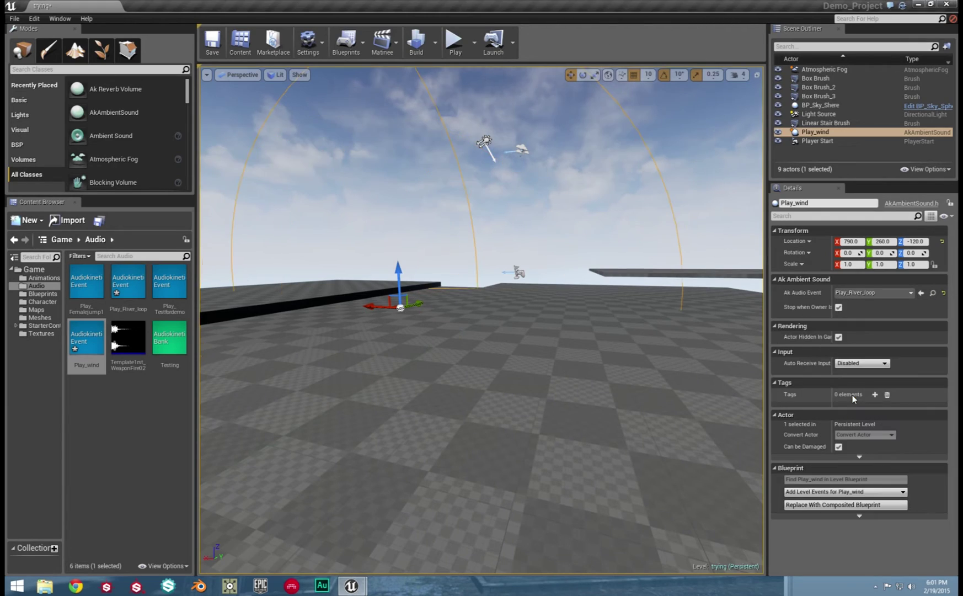
left_click_drag(469, 320, 478, 280)
left_click_drag(587, 248, 550, 247)
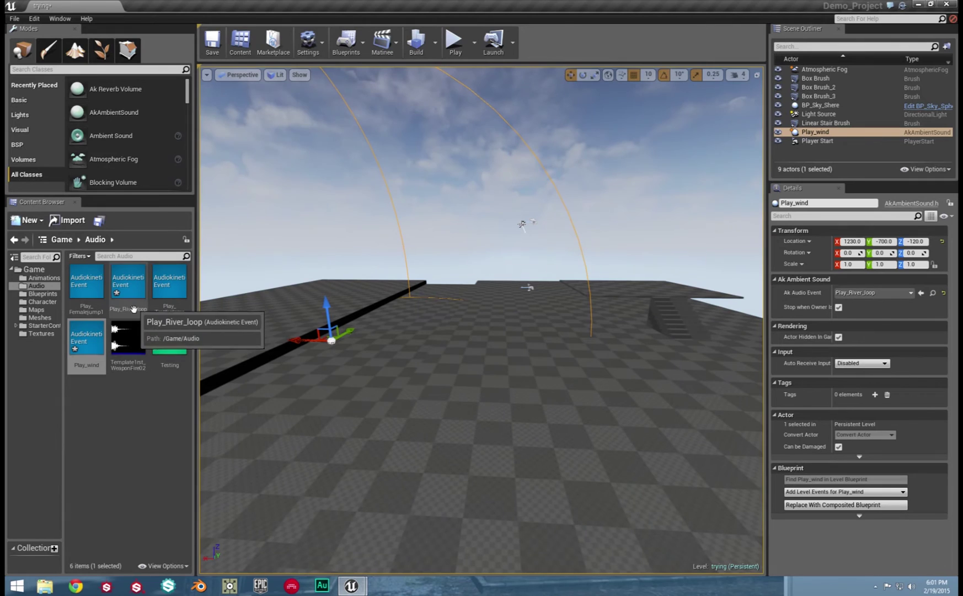
- Place a new Play_wind actor and rename the original actor to PLay_river
left_click(87, 345)
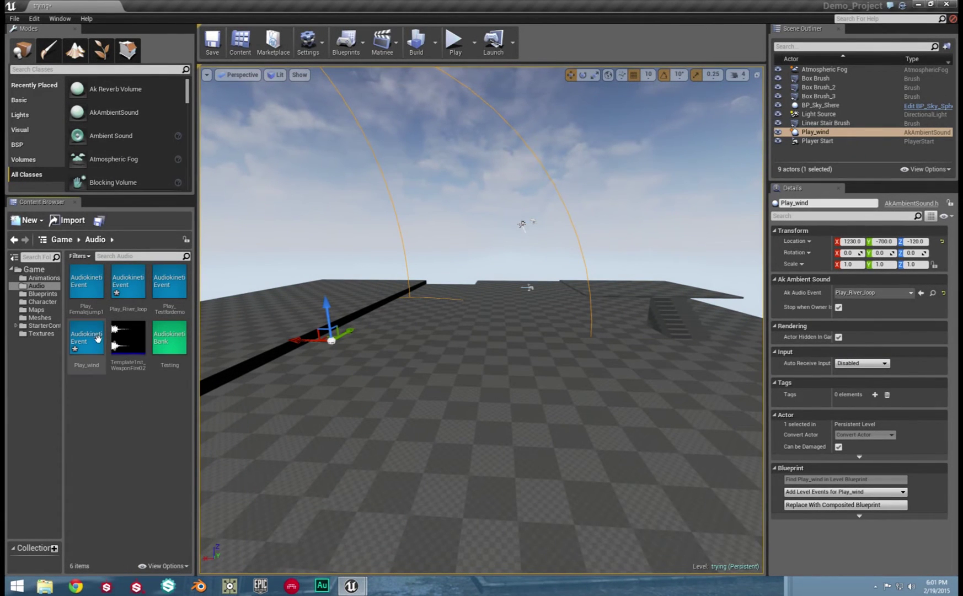
left_click_drag(87, 344, 646, 269)
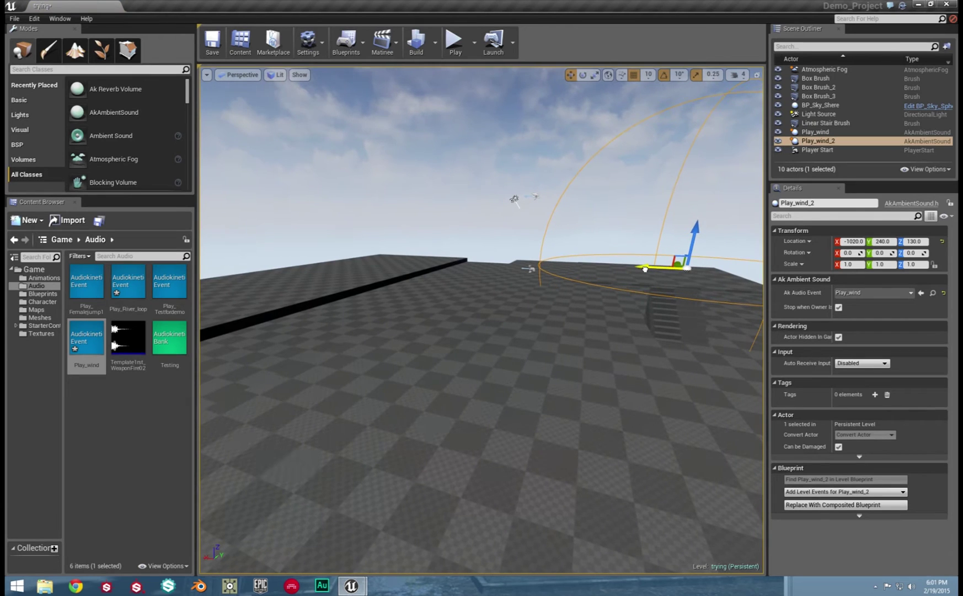
left_click(827, 133)
left_click(830, 133)
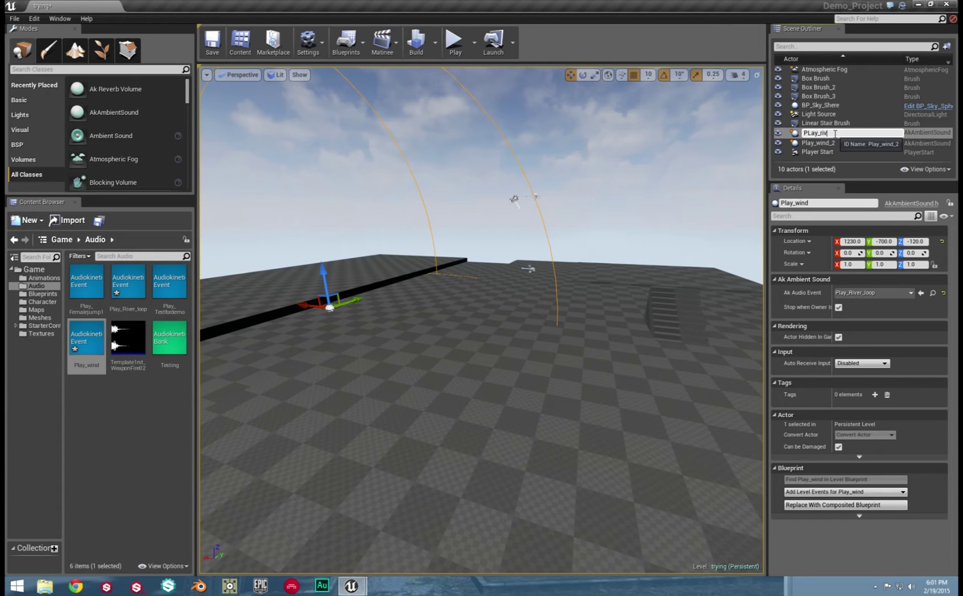
key("Return")
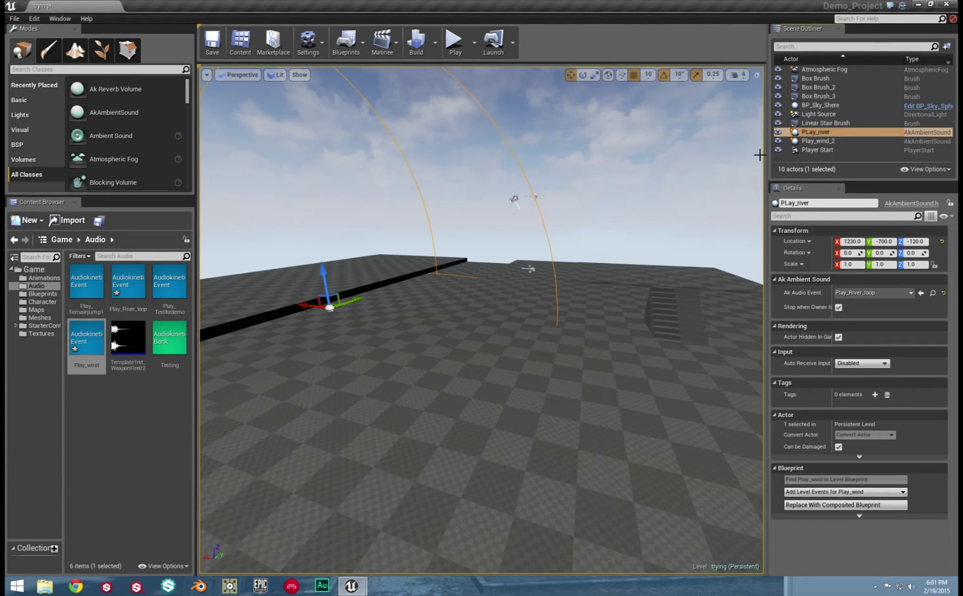
- Move Play_wind_2 along X to -800, -70, 130, then bring Wwise over the editor
left_click(825, 140)
left_click_drag(652, 266, 590, 276)
key("w")
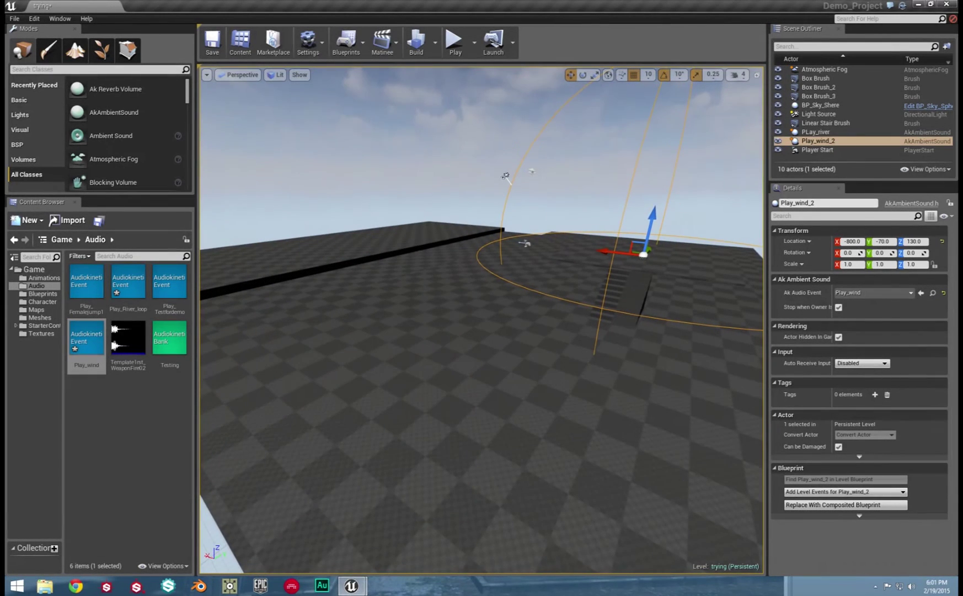
left_click_drag(958, 78, 339, 101)
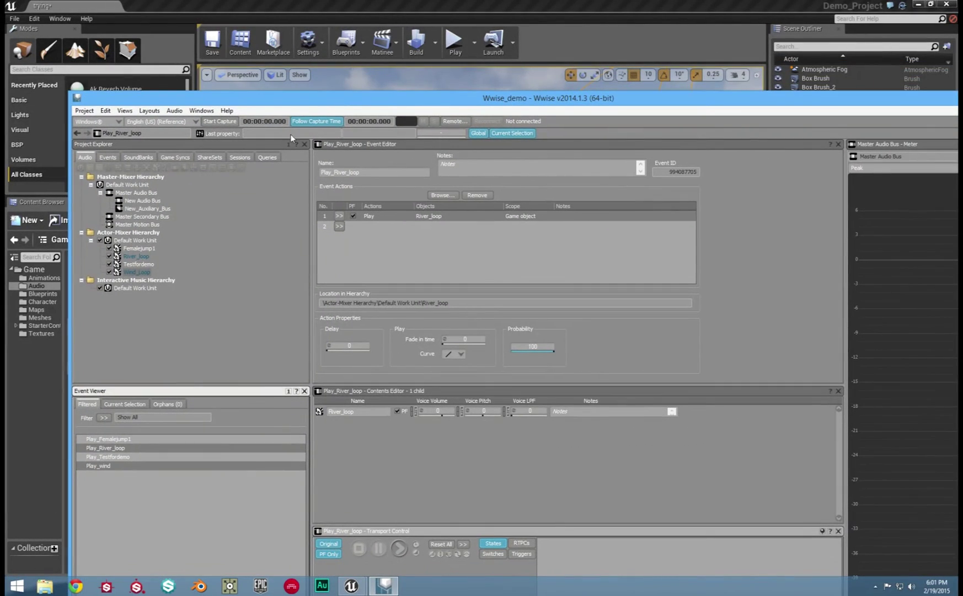
- Set Wind_att's max distance to 800 via Wind_Loop's positioning settings and save the project
left_click(138, 272)
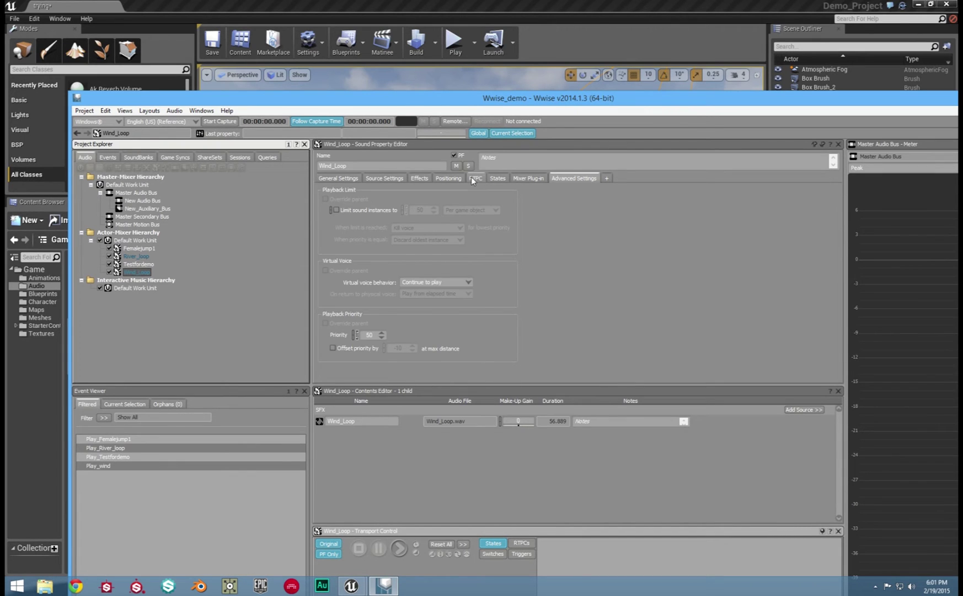
left_click(449, 177)
left_click(532, 260)
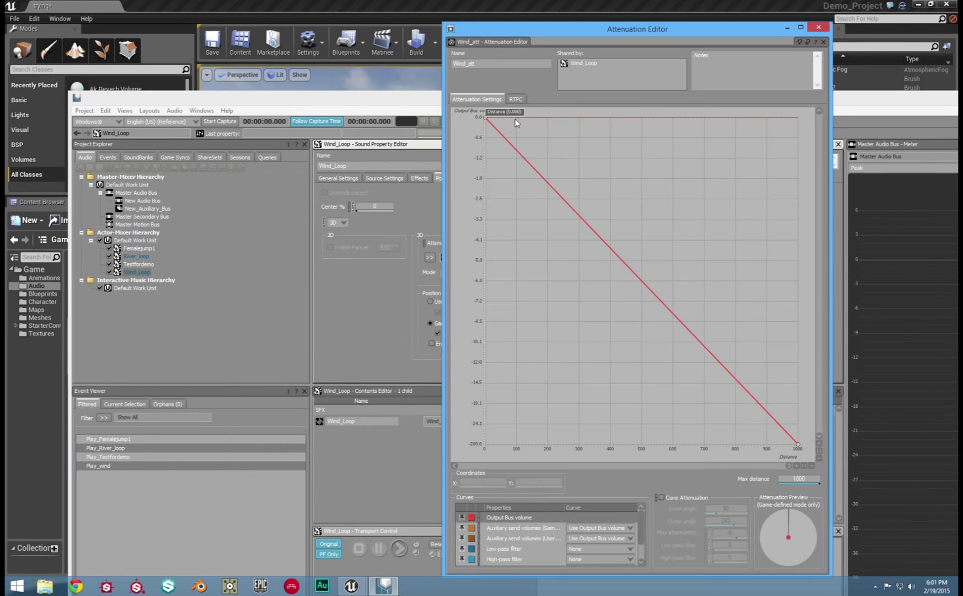
left_click(786, 477)
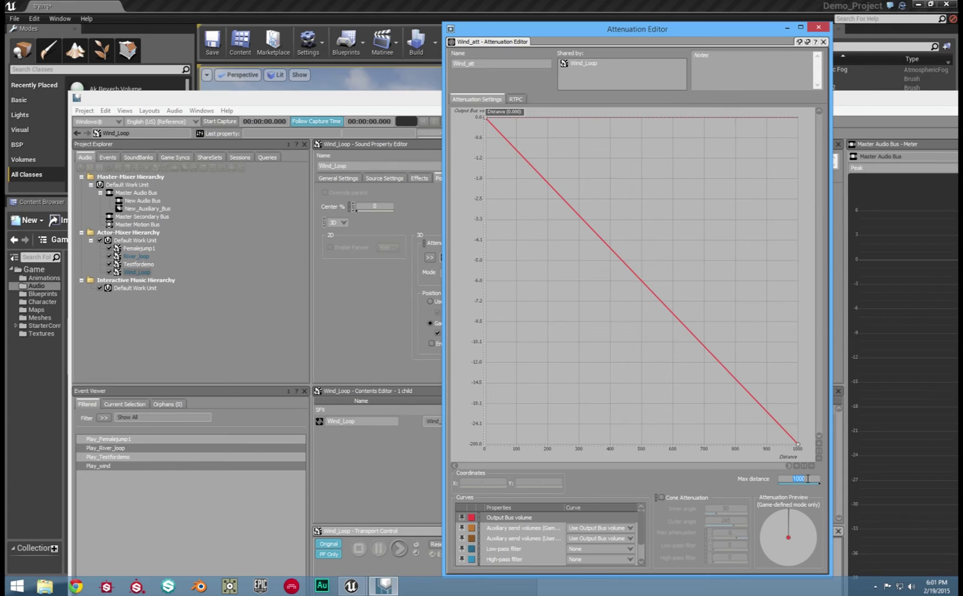
key("Return")
left_click(819, 27)
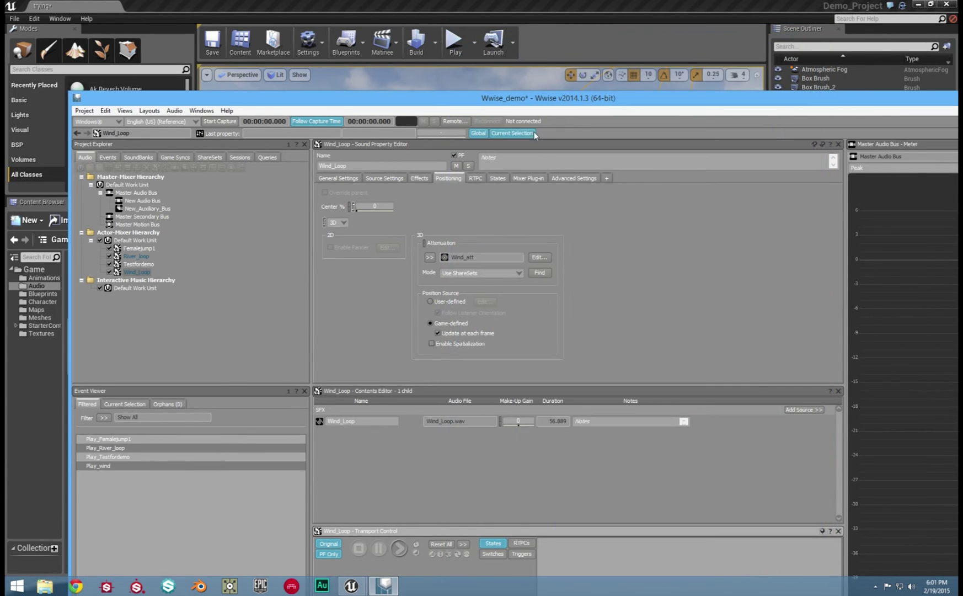
left_click(84, 110)
left_click(65, 146)
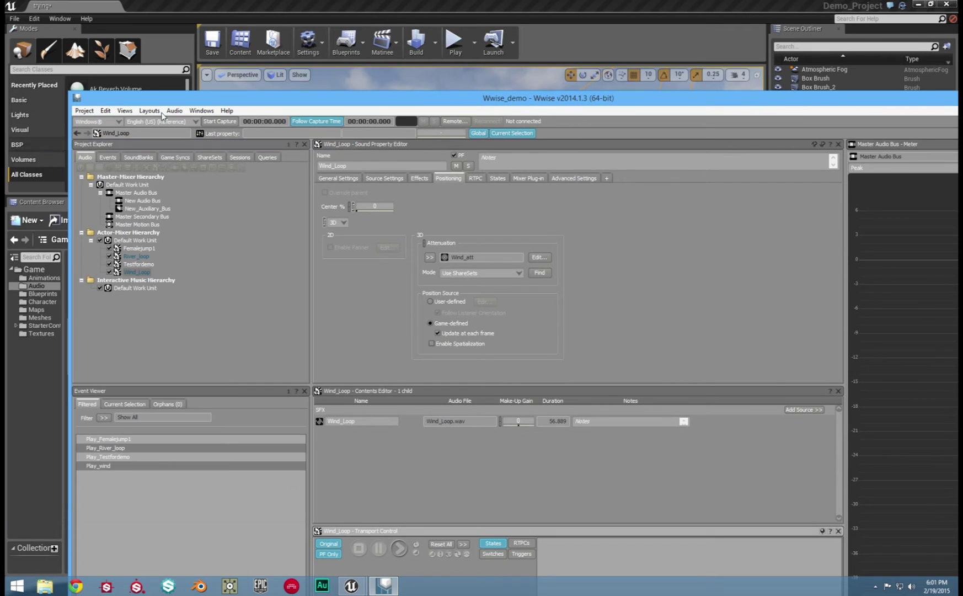
left_click_drag(198, 134, 200, 410)
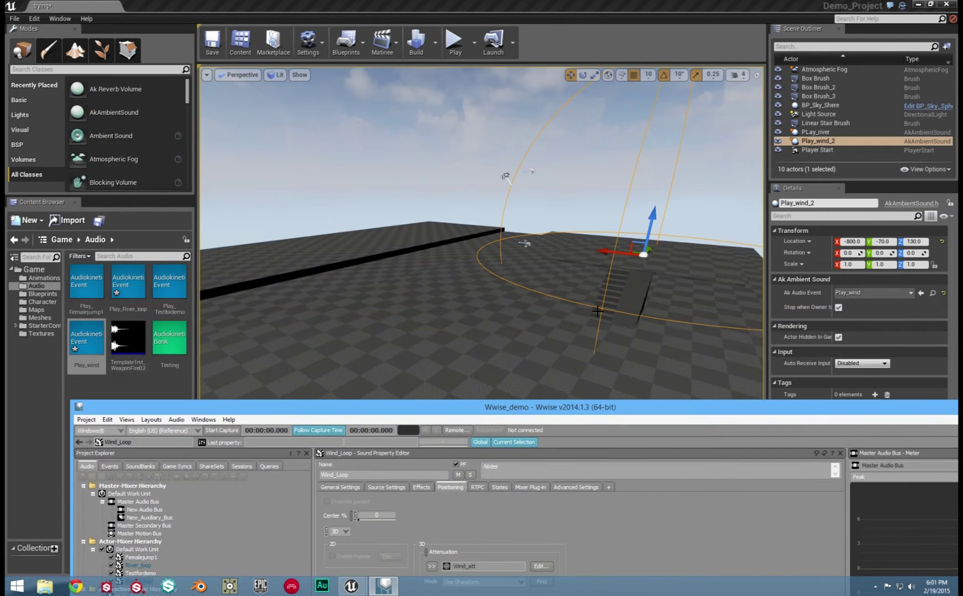
- Move Play_wind_2 along X to -690, then return to Wwise
left_click(608, 8)
left_click(796, 142)
left_click_drag(606, 249, 586, 248)
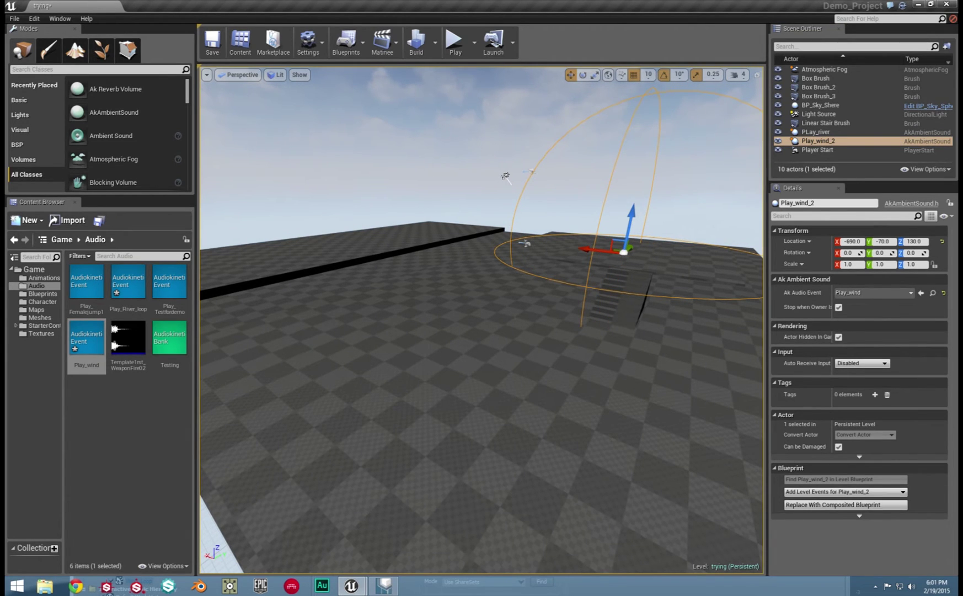
key("alt+Tab")
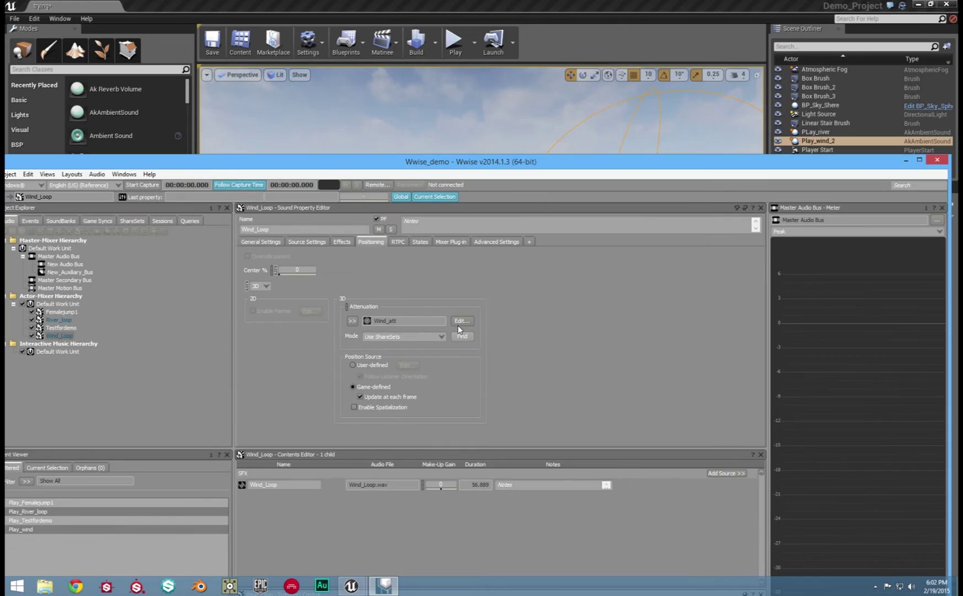
- Lower Wind_att's max distance to 500, save the project and minimize Wwise
left_click(460, 322)
left_click(798, 478)
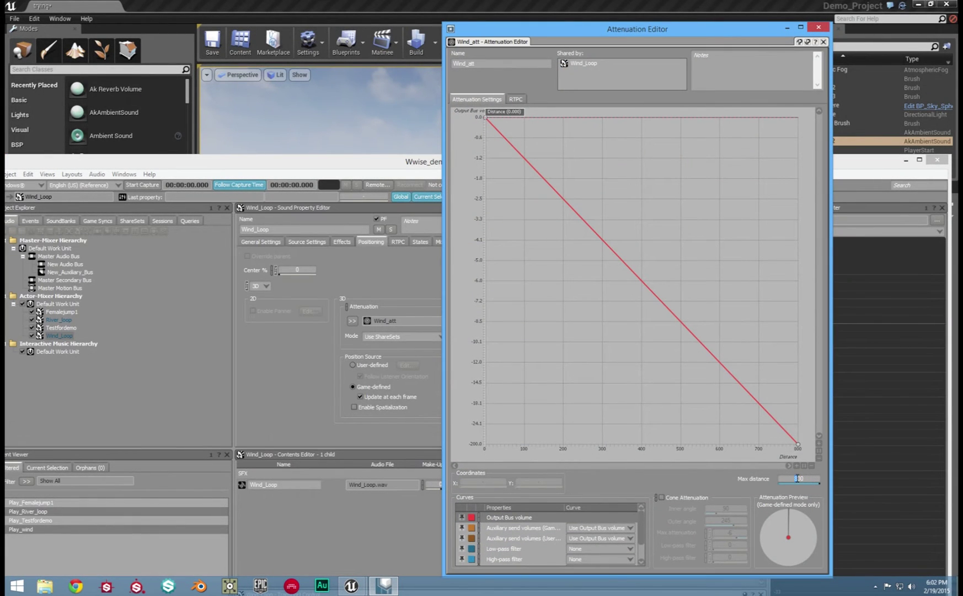
type("500")
left_click(818, 27)
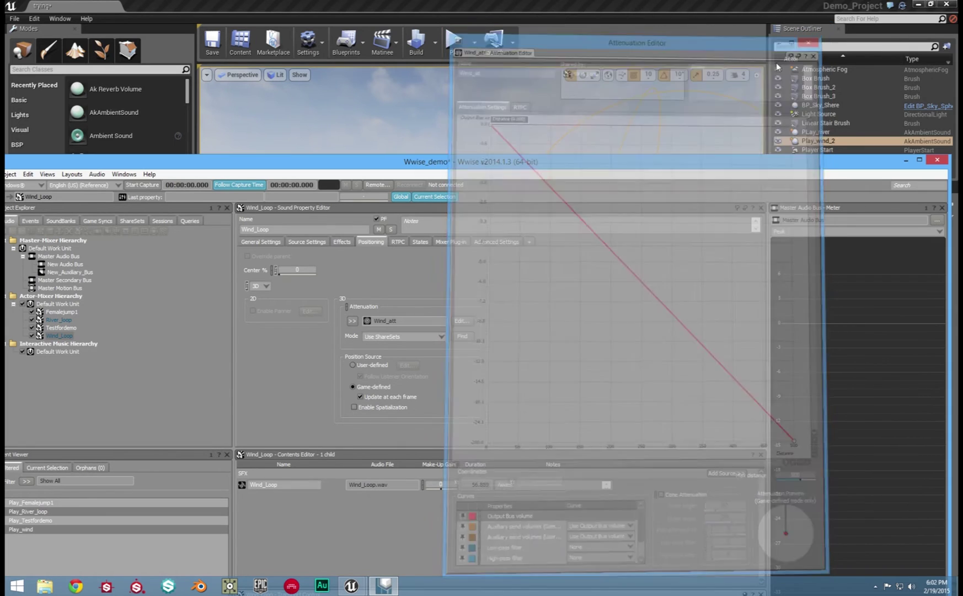
left_click(12, 175)
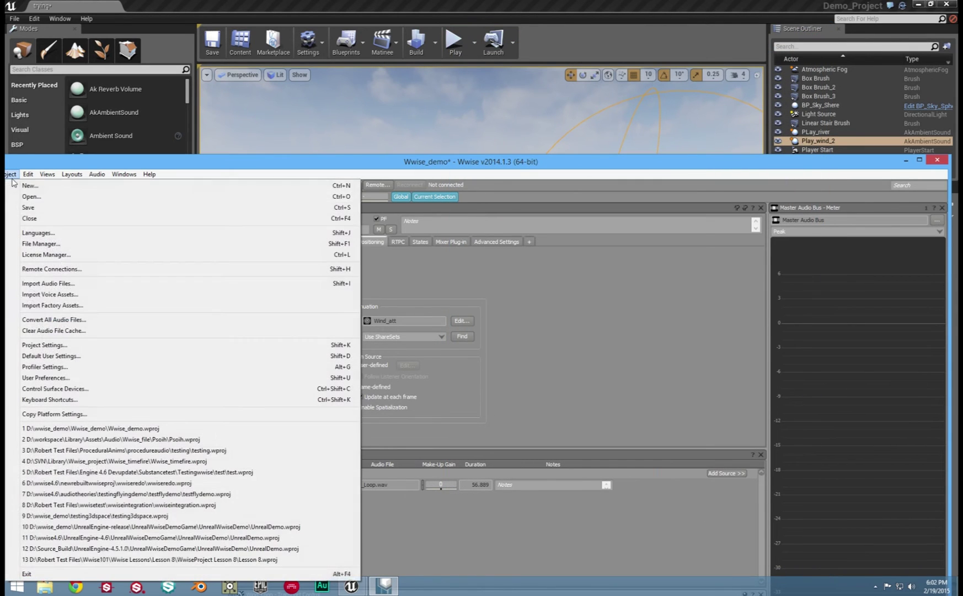
left_click(35, 208)
left_click(906, 160)
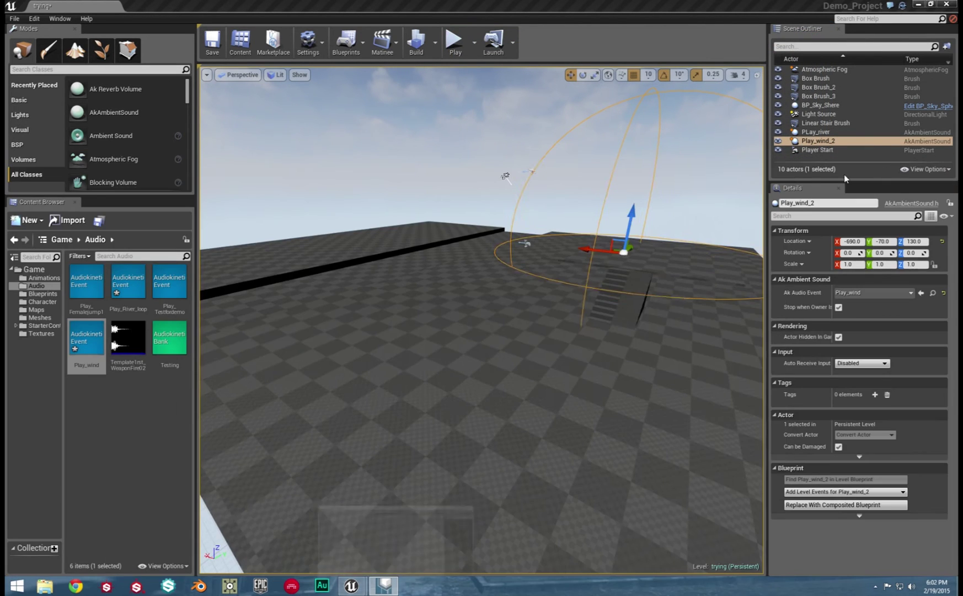
- Reposition Play_wind_2 to -770, -70, 140 beside the stairs
left_click_drag(577, 246, 548, 249)
key("d")
left_click_drag(554, 209, 553, 202)
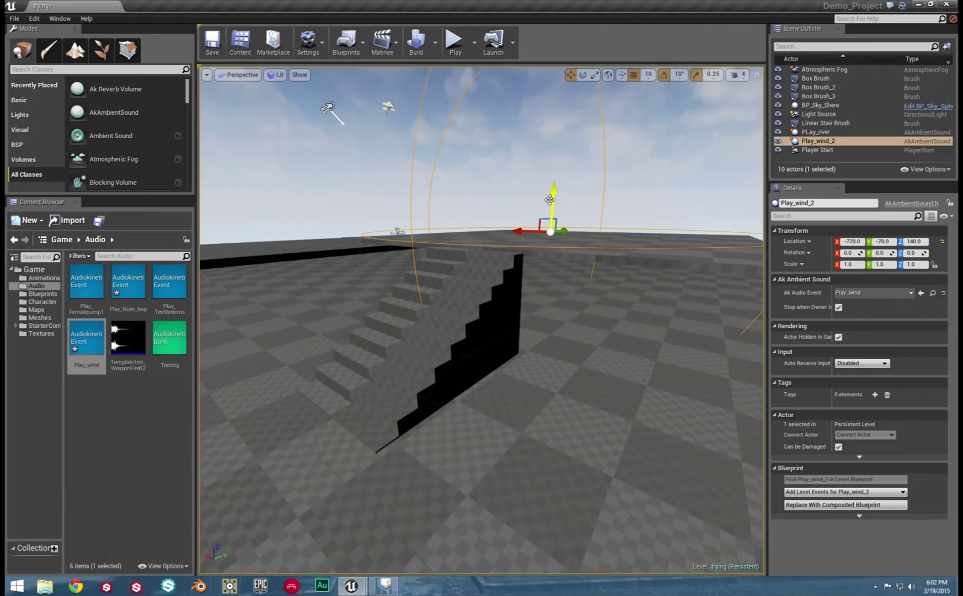
key("s")
- Regenerate the SoundBanks from Build > Generate SoundBanks
left_click(435, 42)
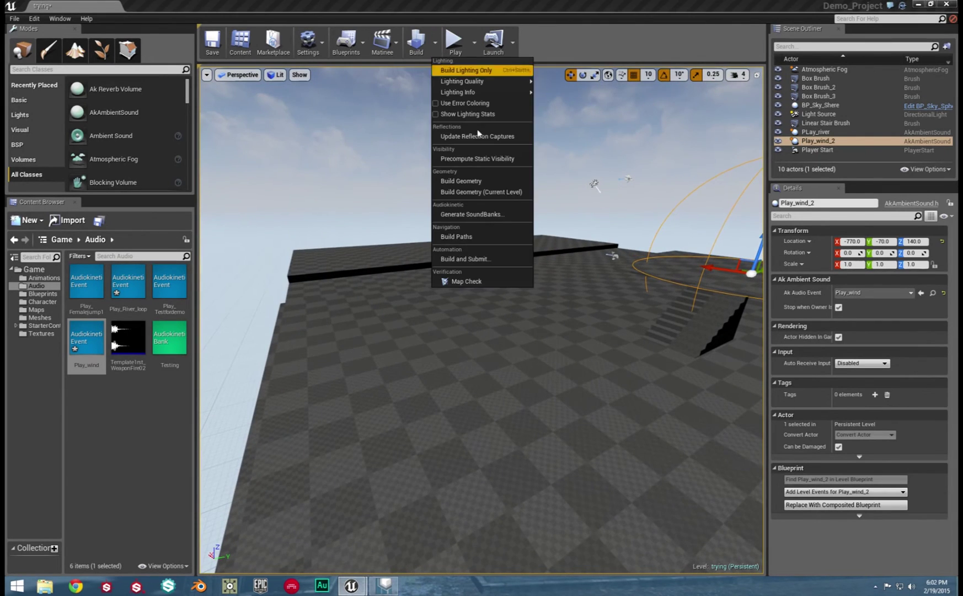
left_click(470, 215)
left_click(612, 368)
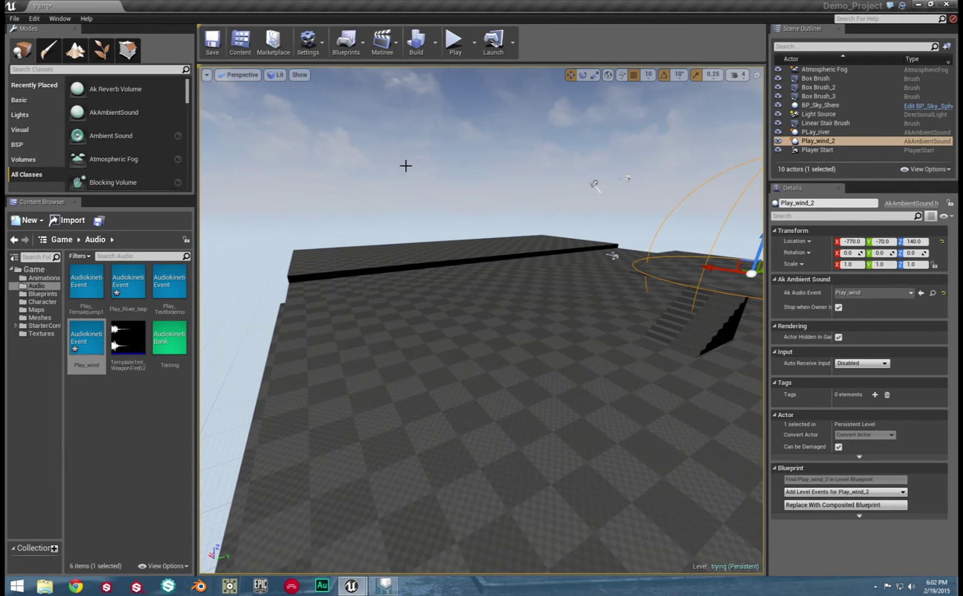
- Open the trying level's Level Blueprint and add an Event Begin Play node to the Event Graph
left_click(365, 44)
left_click(374, 68)
left_click_drag(587, 136, 519, 111)
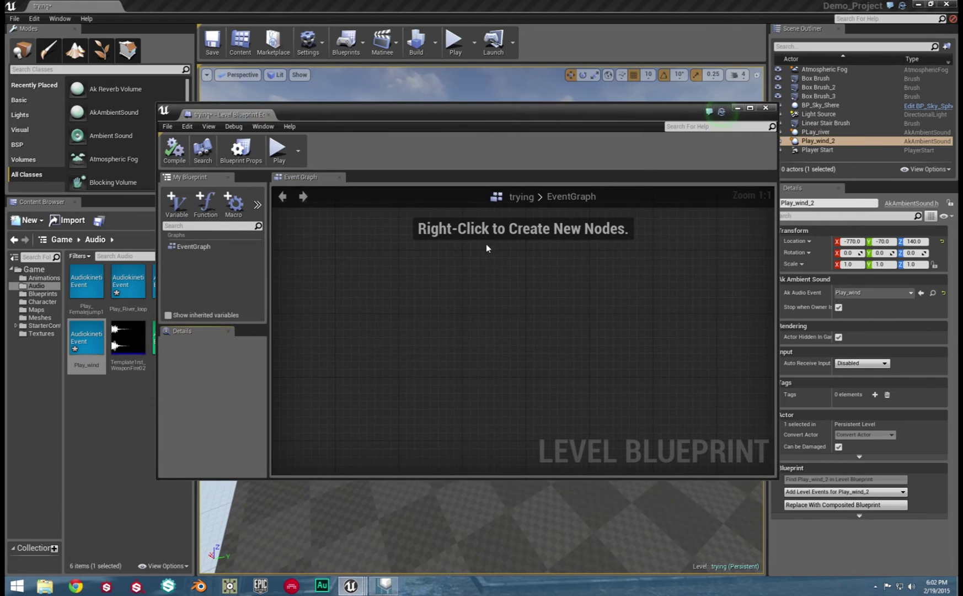
right_click(463, 311)
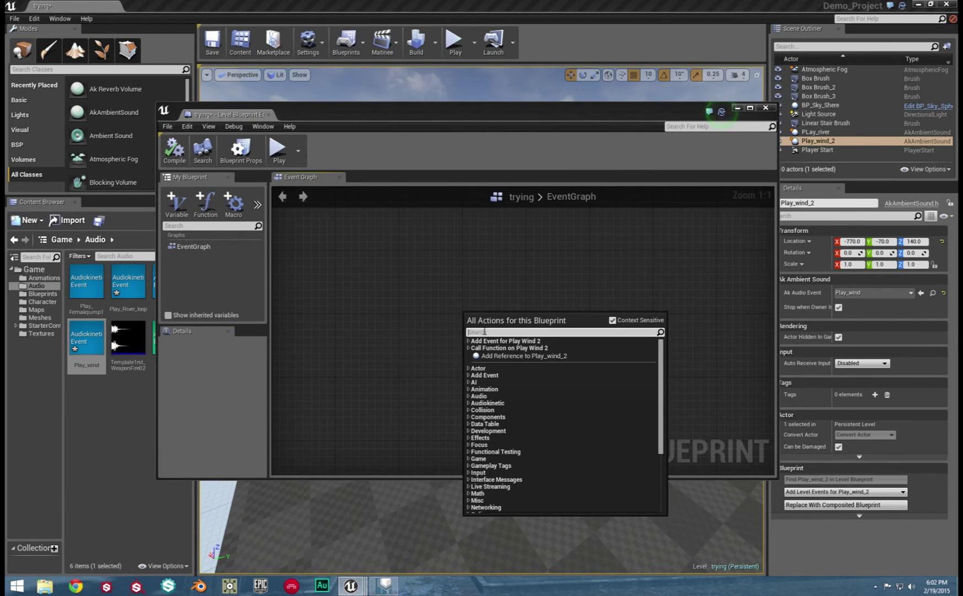
type("event begi")
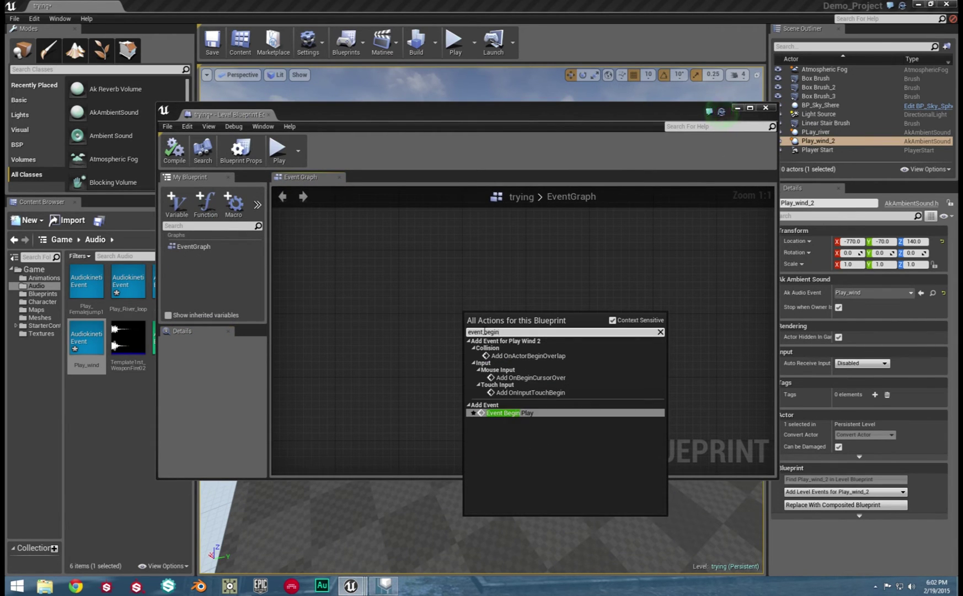
type("n")
left_click(511, 413)
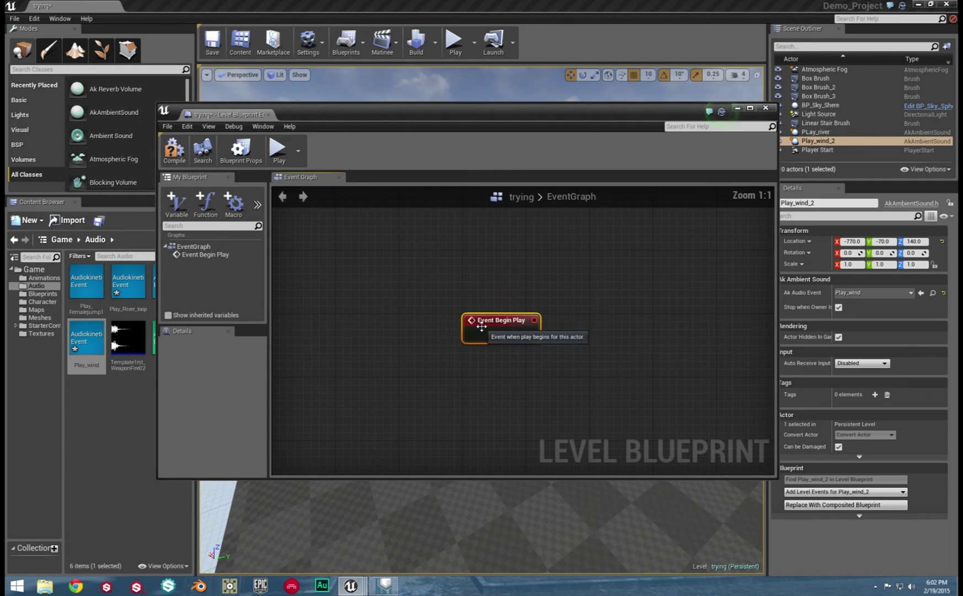
scroll(531, 340, "down", 1)
left_click(576, 393)
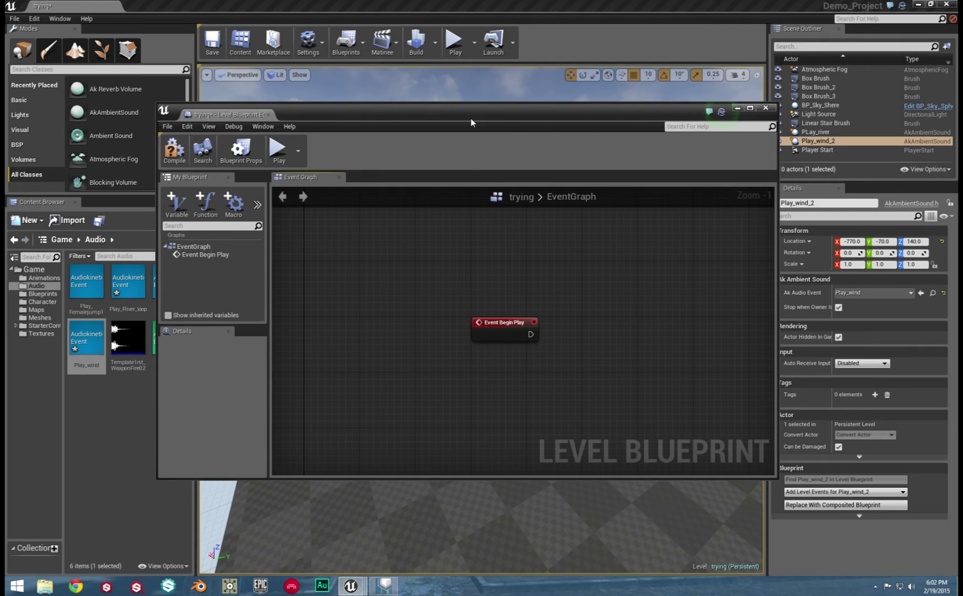
- Add a reference node for the selected PLay_river actor to the Level Blueprint graph
left_click(815, 132)
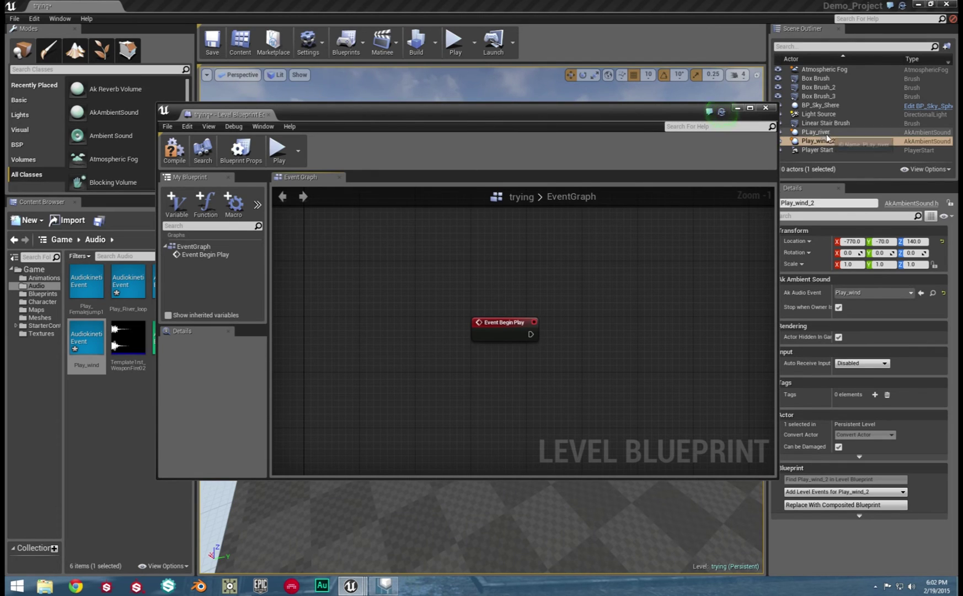
right_click(512, 379)
left_click(555, 217)
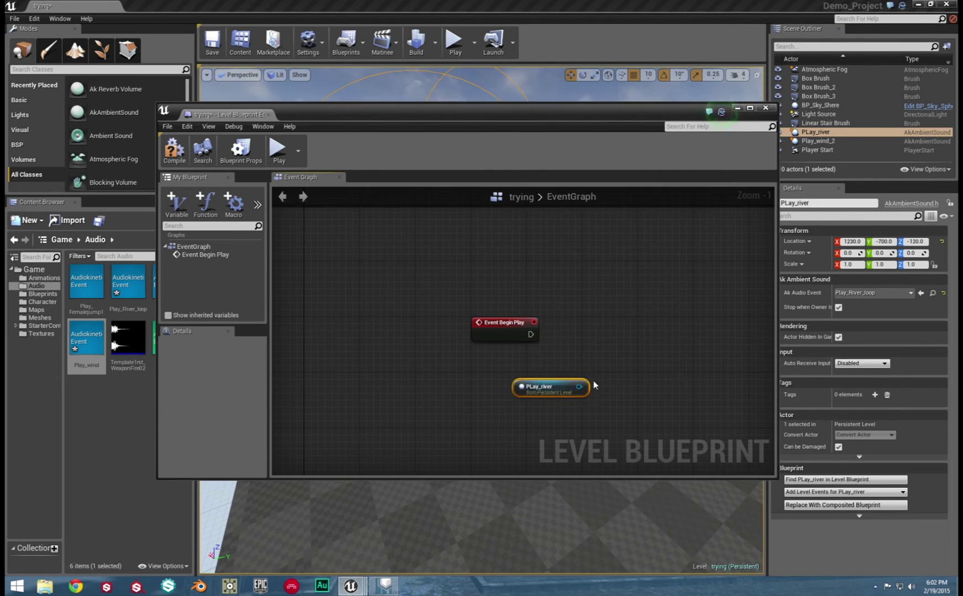
left_click_drag(562, 383, 499, 389)
- Connect Event Begin Play to an Ak Ambient Sound Start All Ambient Sounds node
right_click(598, 345)
left_click_drag(531, 334, 575, 334)
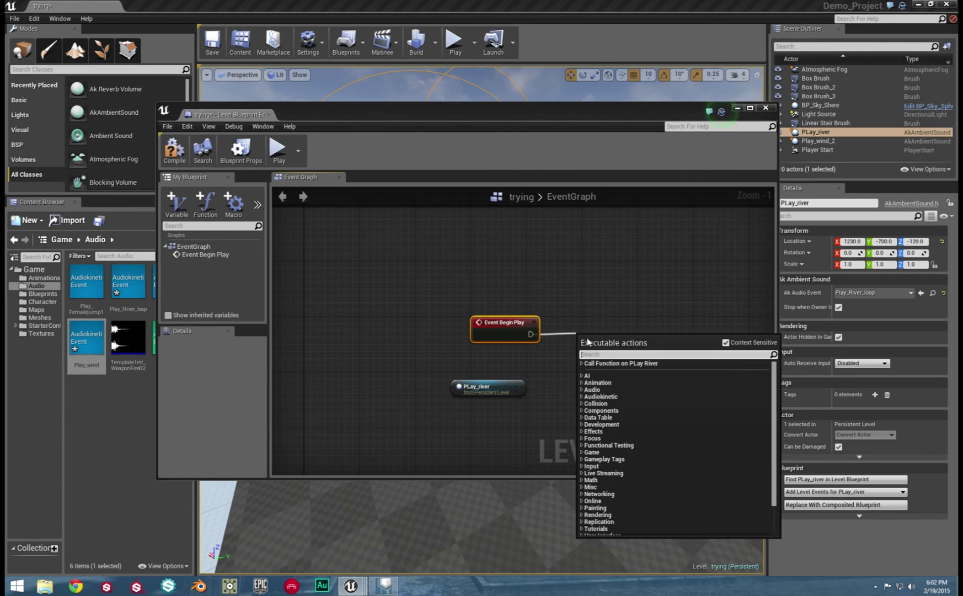
left_click(583, 396)
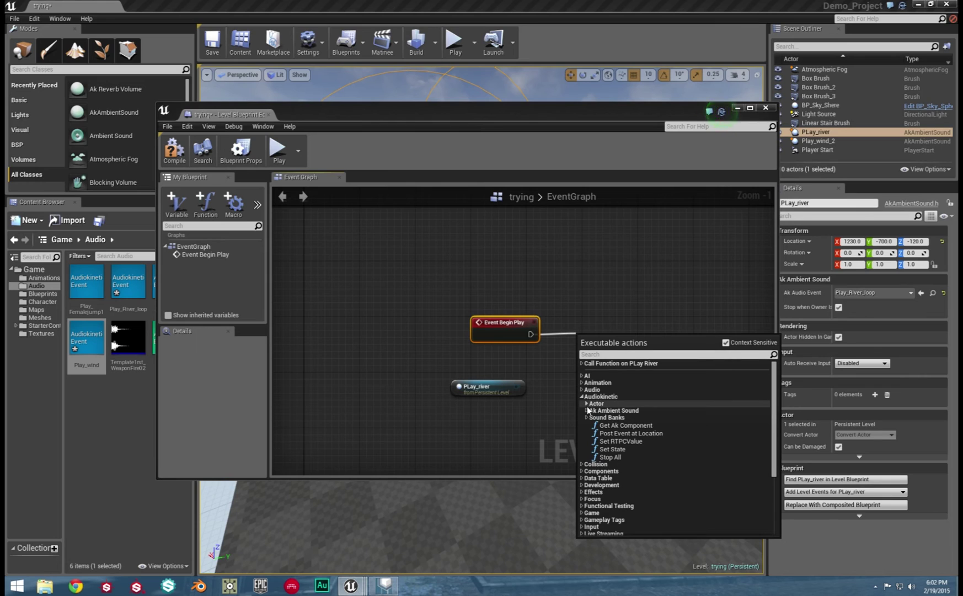
left_click(587, 410)
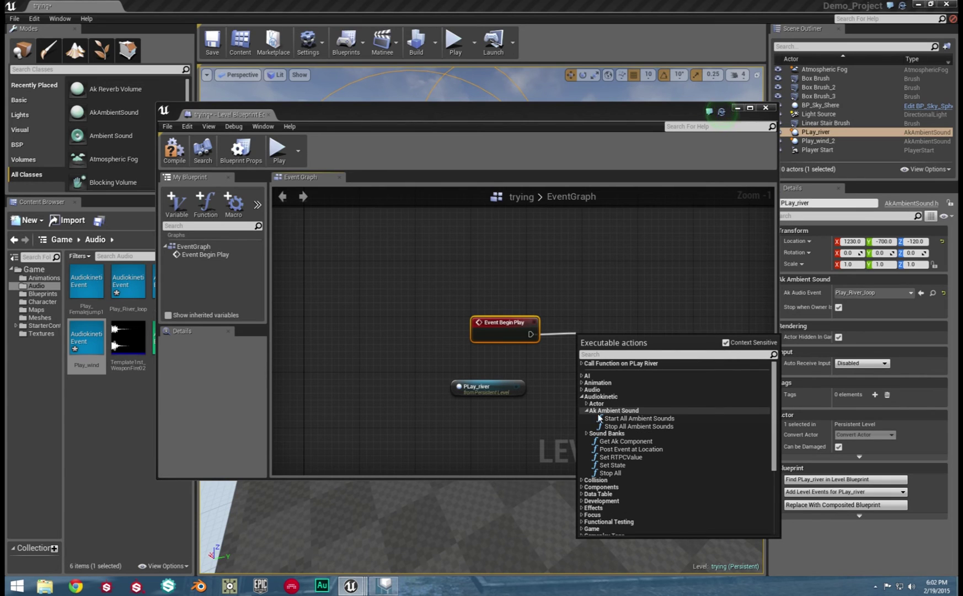
left_click(645, 420)
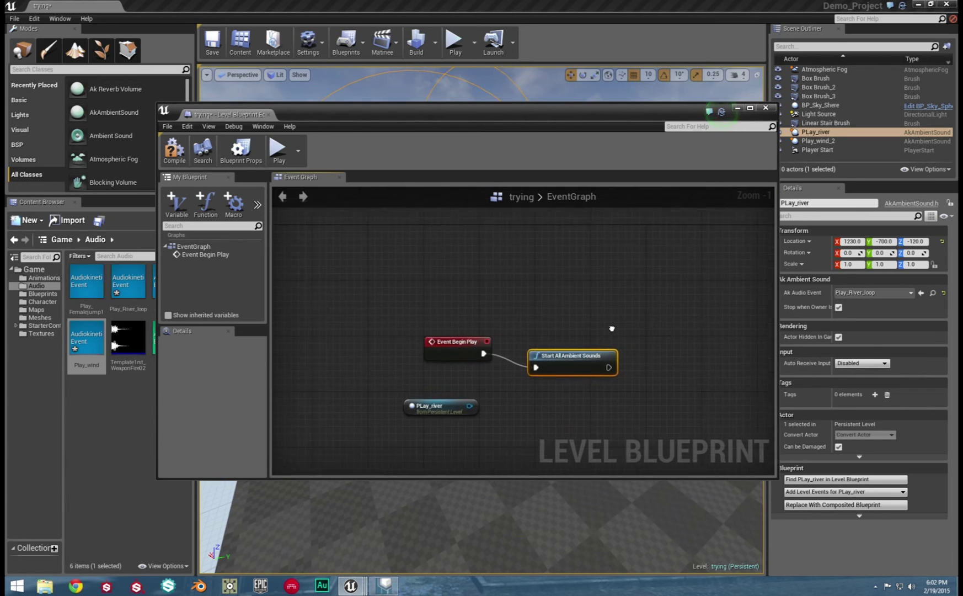
left_click_drag(571, 360, 565, 346)
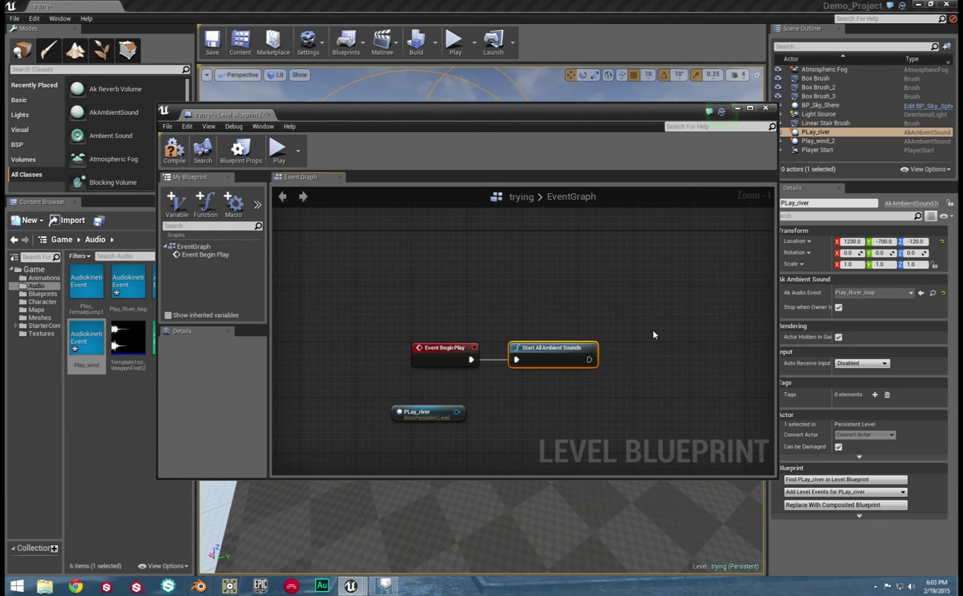
- Chain Set Occlusion Refresh Interval after it with PLay_river as Actor, then compile
left_click_drag(554, 357, 601, 358)
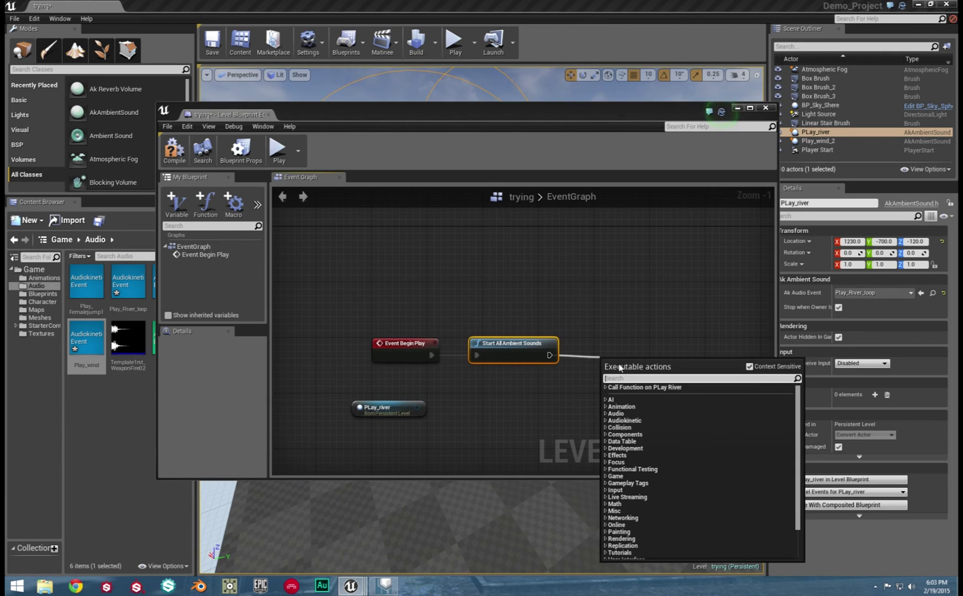
type("set")
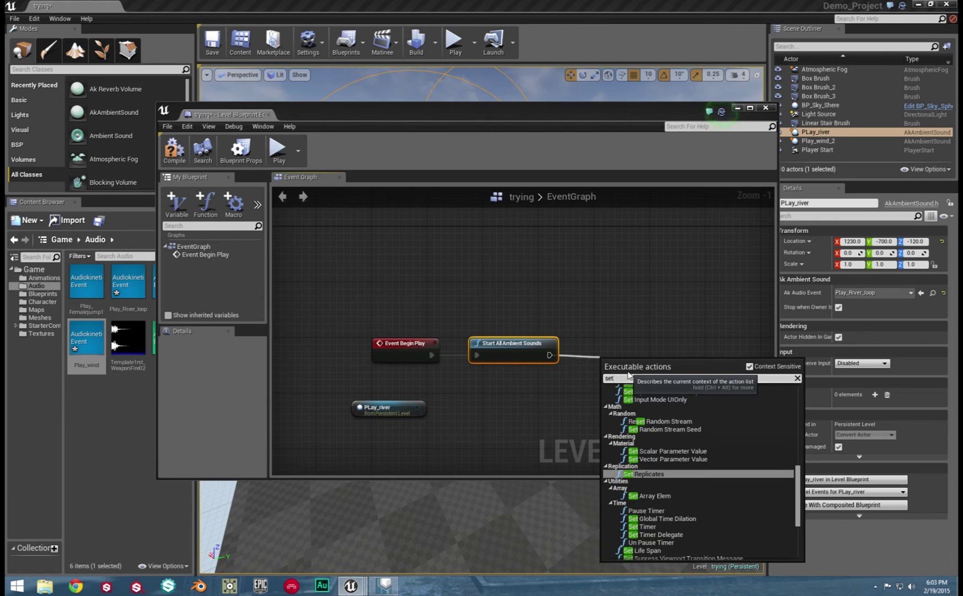
type(" occ")
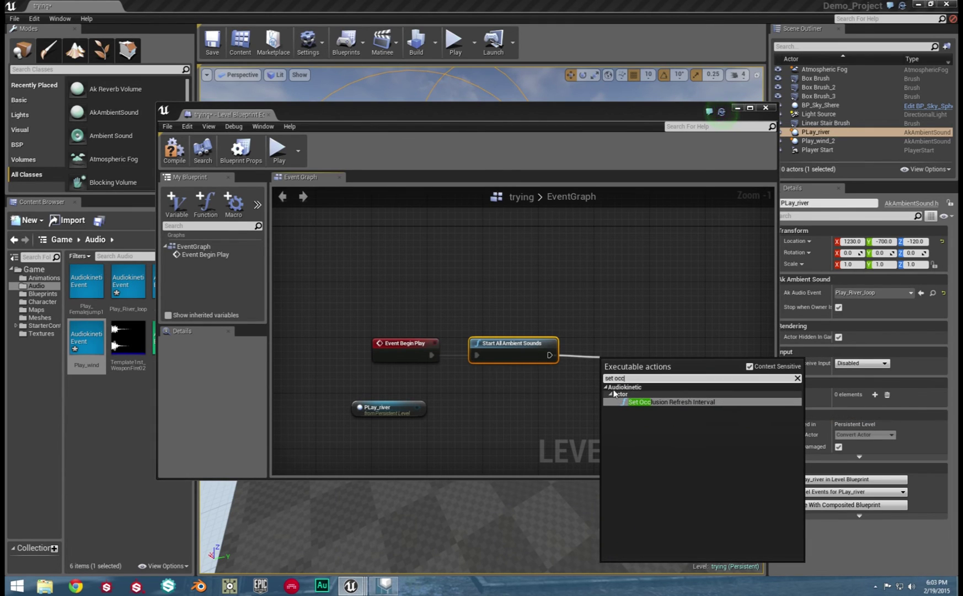
left_click(629, 402)
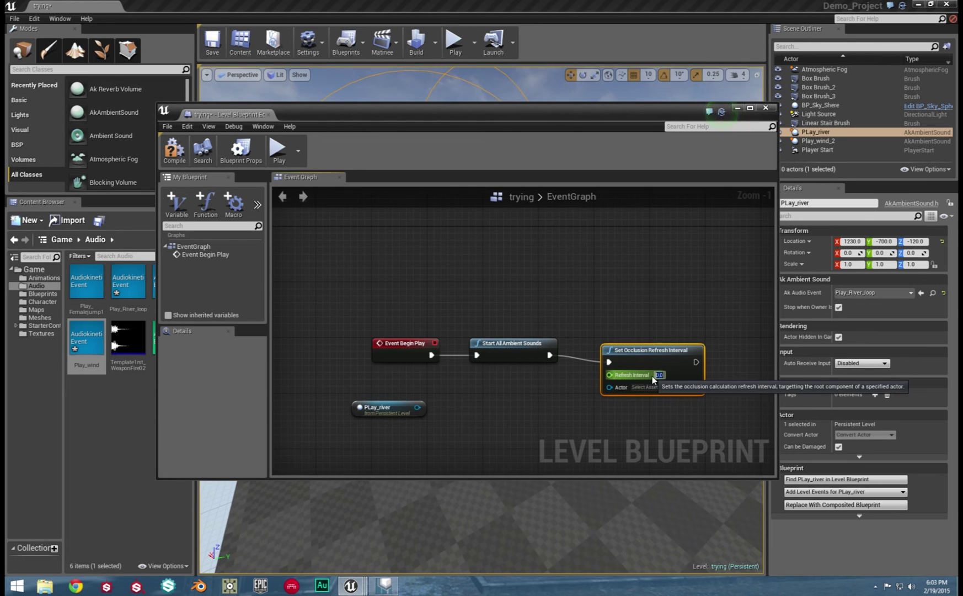
left_click(541, 403)
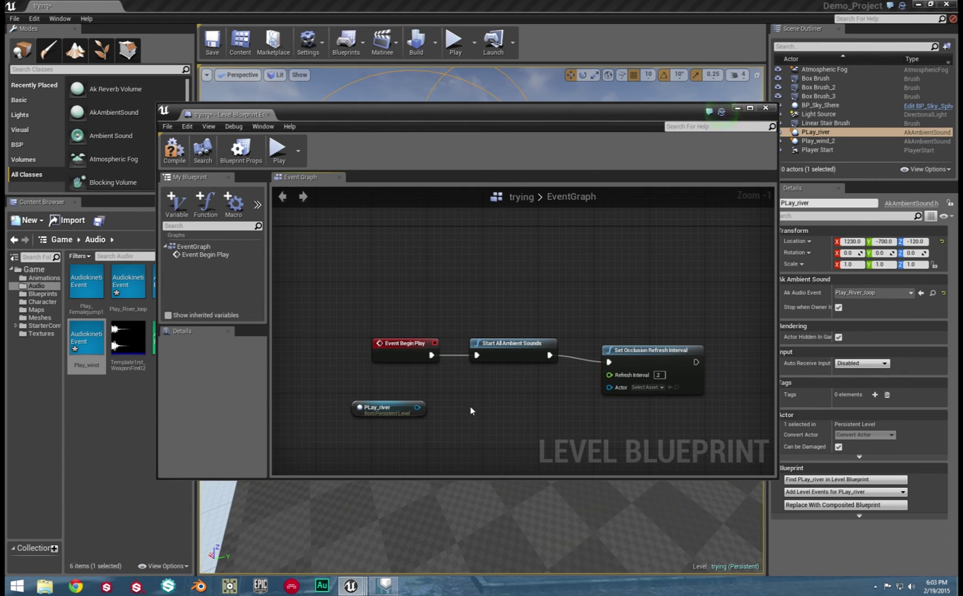
left_click_drag(417, 408, 609, 386)
left_click(175, 149)
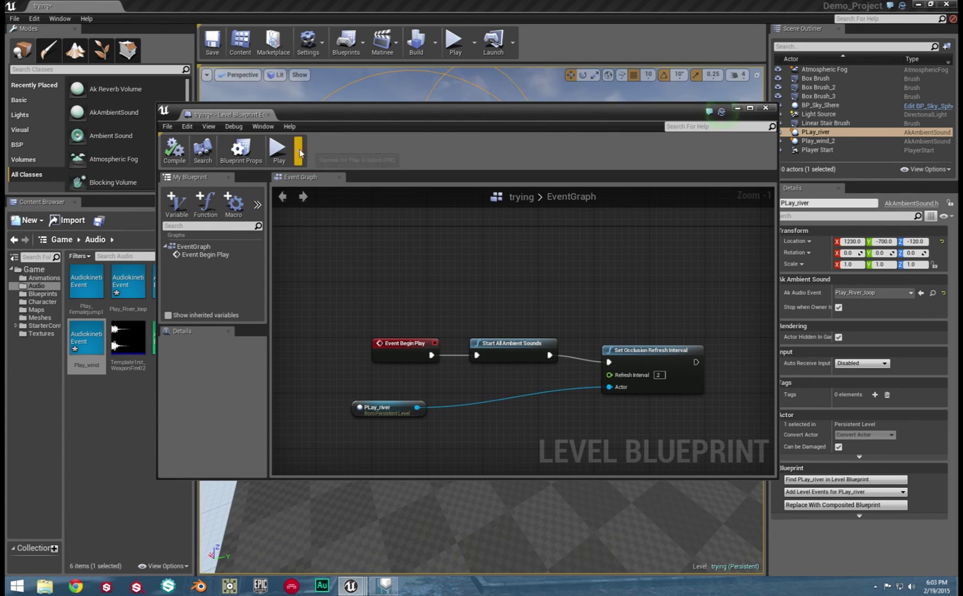
left_click_drag(317, 116, 732, 93)
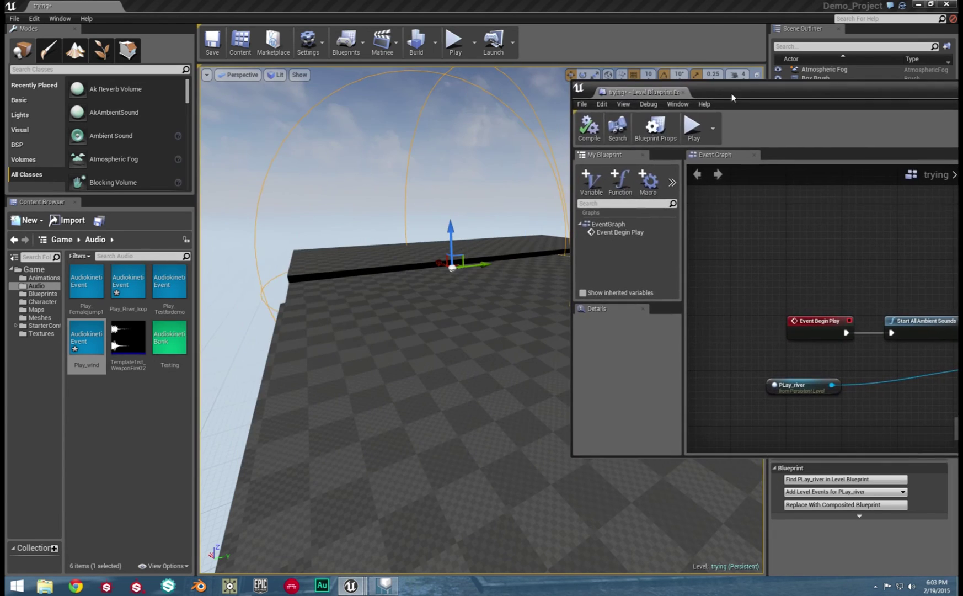
- Play-test the level, walking toward the ledge and staircase to hear the ambience, then stop
left_click(455, 41)
left_click(457, 216)
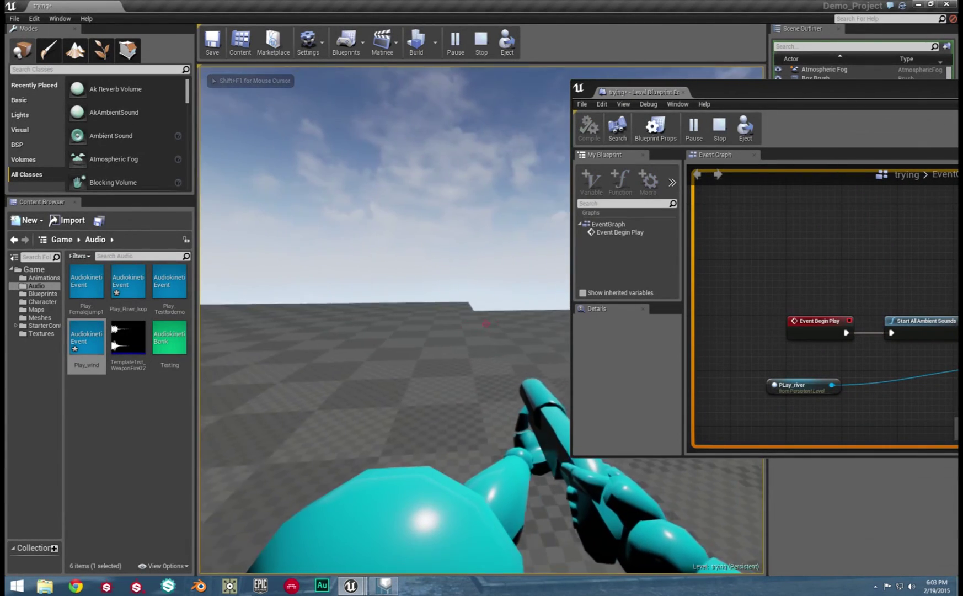
key("w")
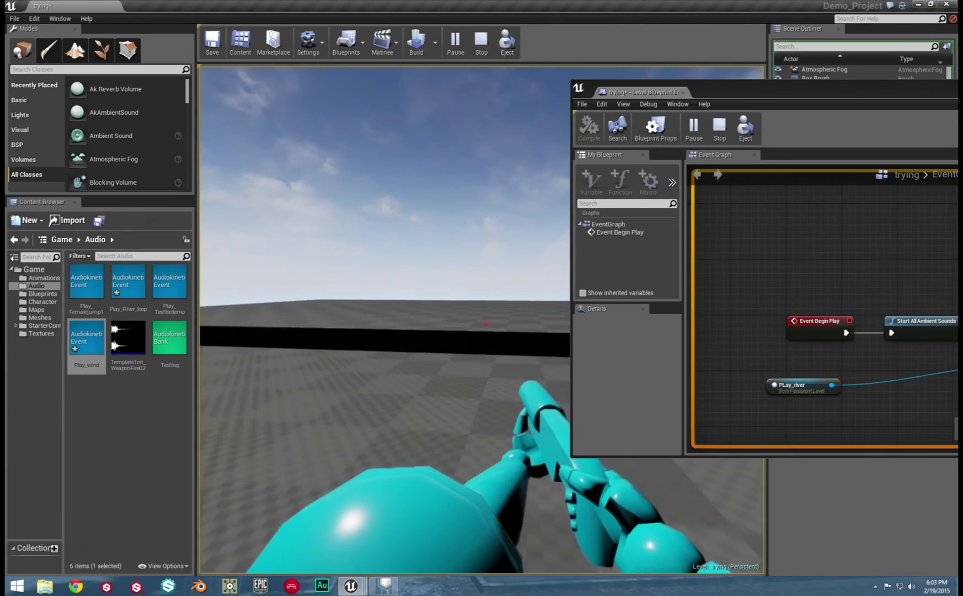
key("space")
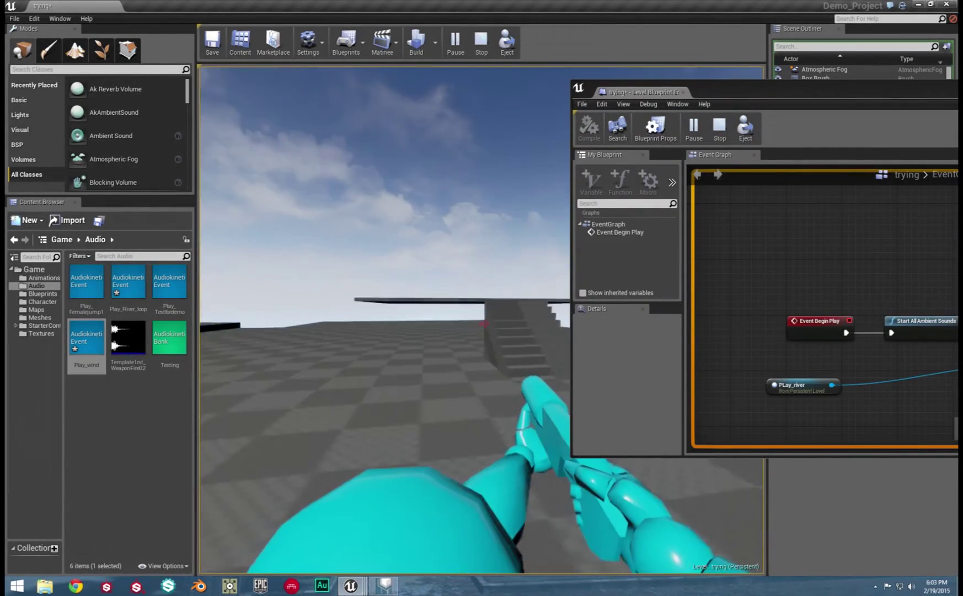
key("w")
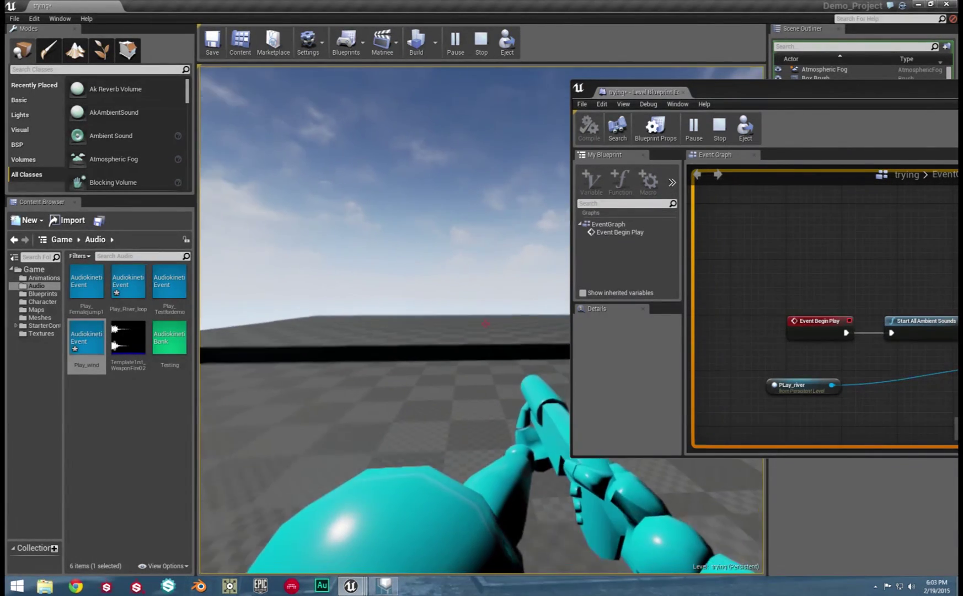
key("Escape")
left_click_drag(725, 92, 960, 92)
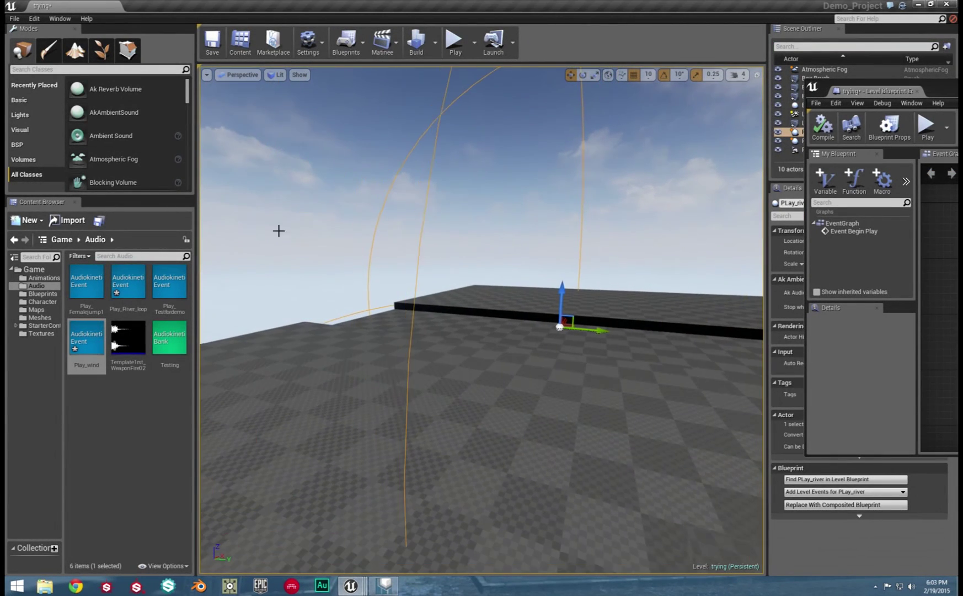
- Place a Blocking Volume, close the Level Blueprint, and resize the volume to about 135 × 1618 × 1317
left_click_drag(129, 183, 389, 335)
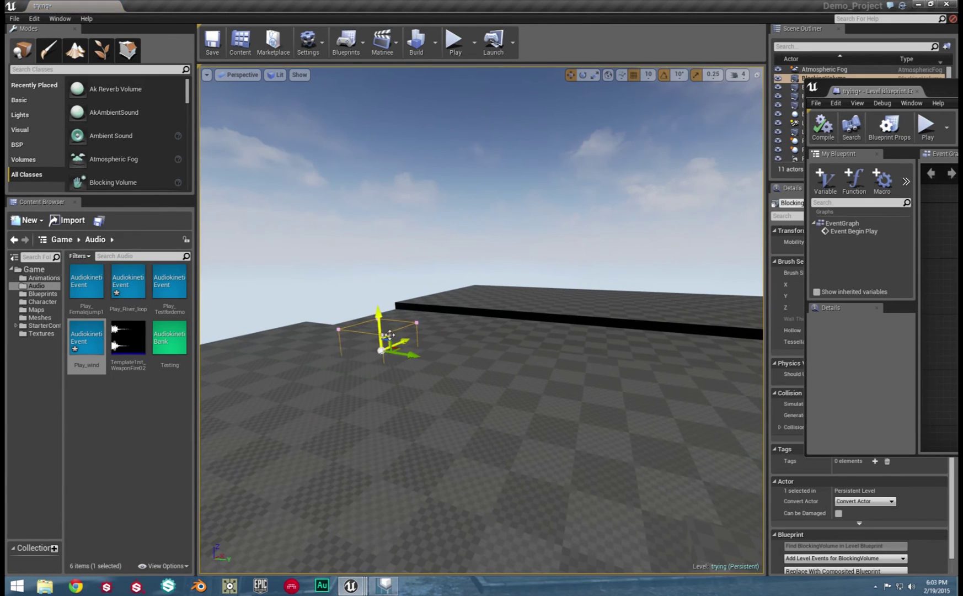
left_click_drag(959, 84, 564, 182)
left_click(687, 184)
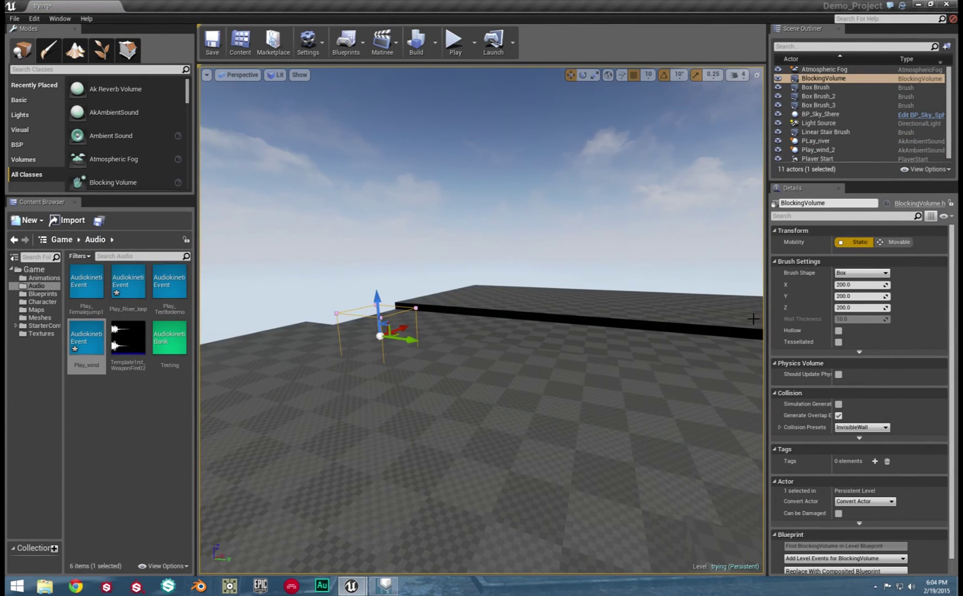
mouse_move(850, 308)
left_mouse_down()
mouse_move(878, 308)
mouse_move(871, 296)
mouse_move(938, 296)
left_mouse_up()
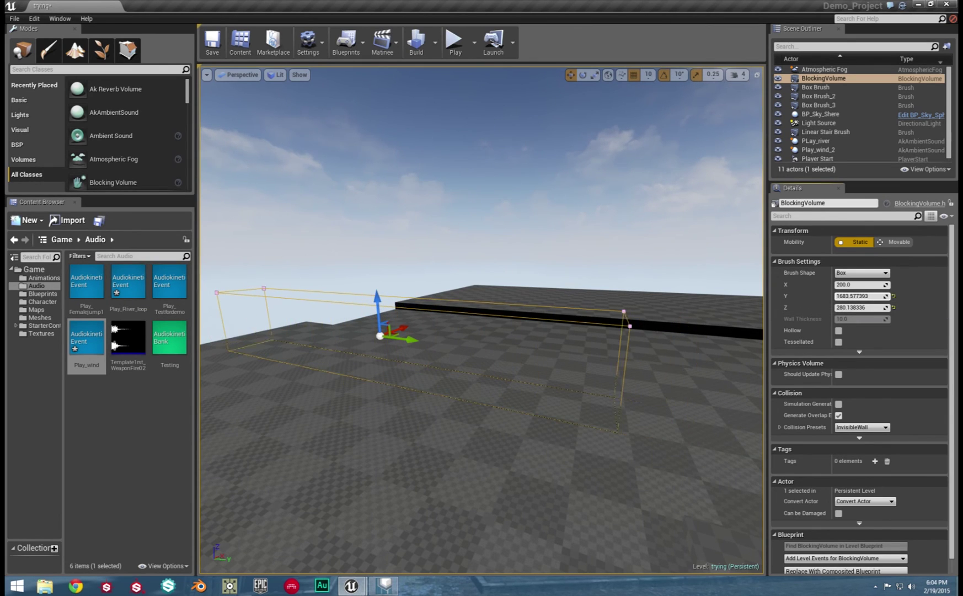
mouse_move(853, 285)
left_mouse_down()
mouse_move(831, 285)
mouse_move(883, 296)
mouse_move(850, 296)
mouse_move(872, 307)
mouse_move(908, 307)
left_mouse_up()
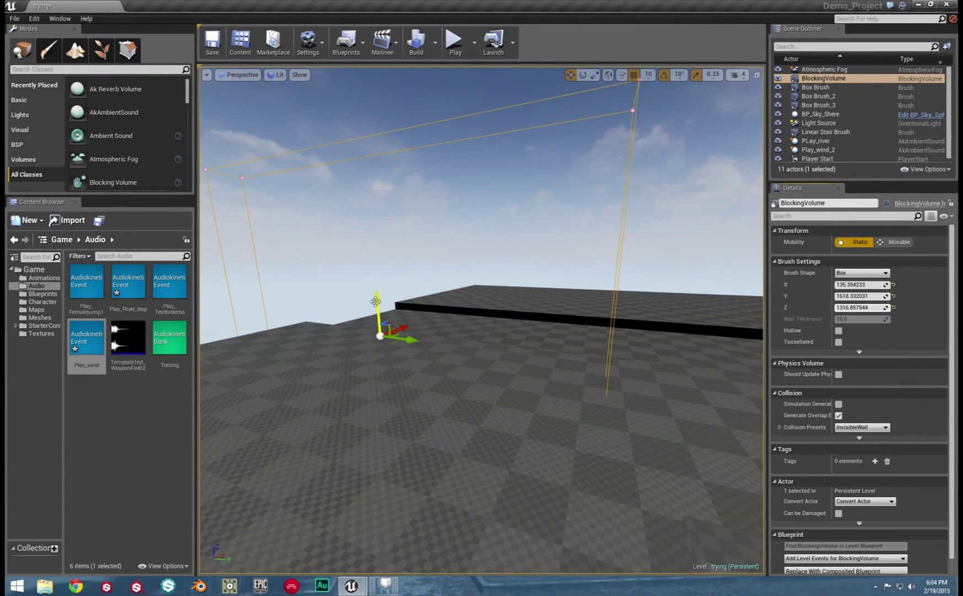